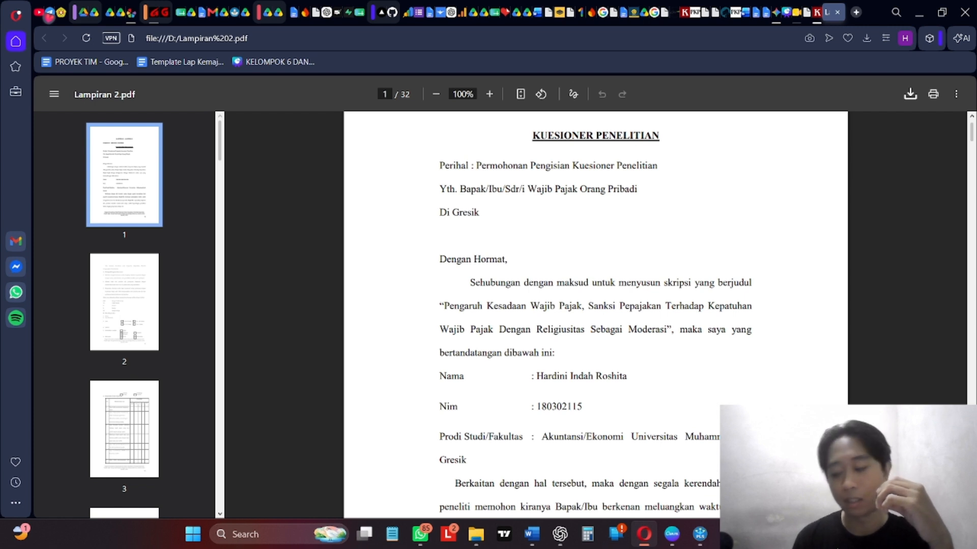
Read the questionnaire's thesis title in Lampiran 2.pdf, highlighting the variable names, including Sanksi Pepajakan and Religiusitas Sebagai Moderasi.
scroll(676, 398, up, 3)
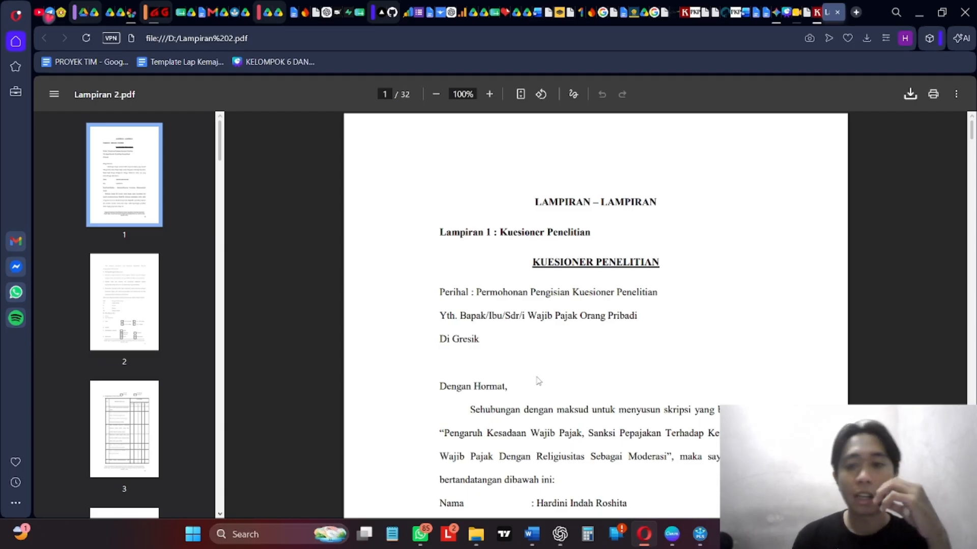
scroll(589, 348, down, 1)
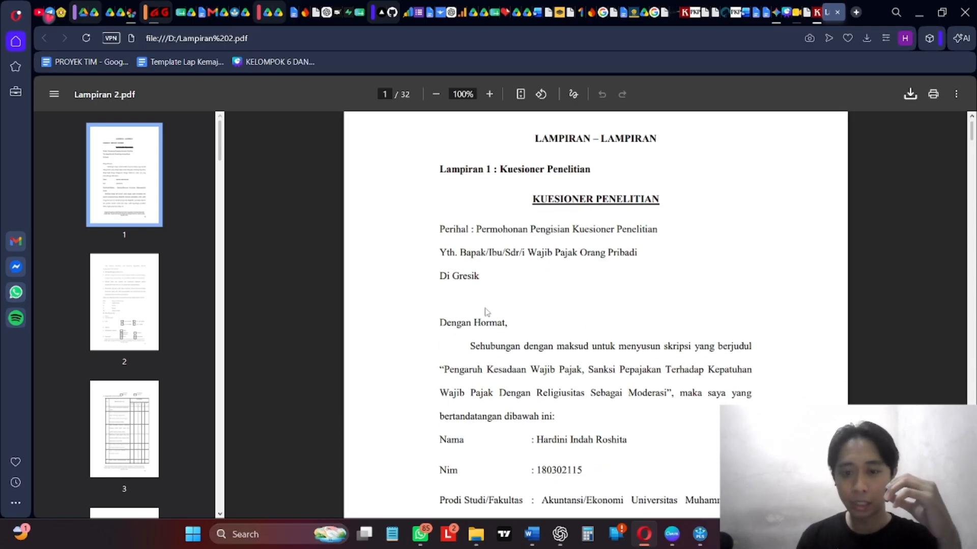
scroll(487, 312, down, 2)
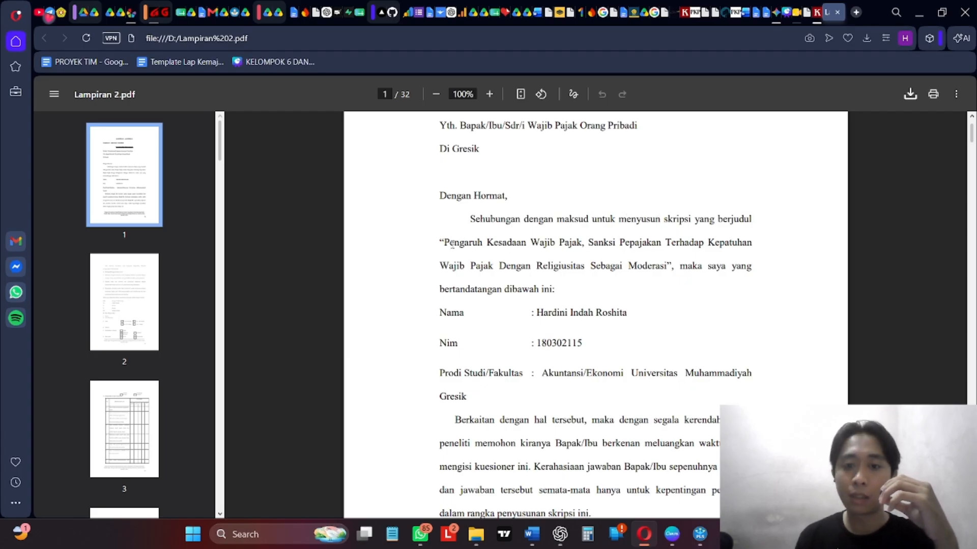
drag(446, 246, 663, 247)
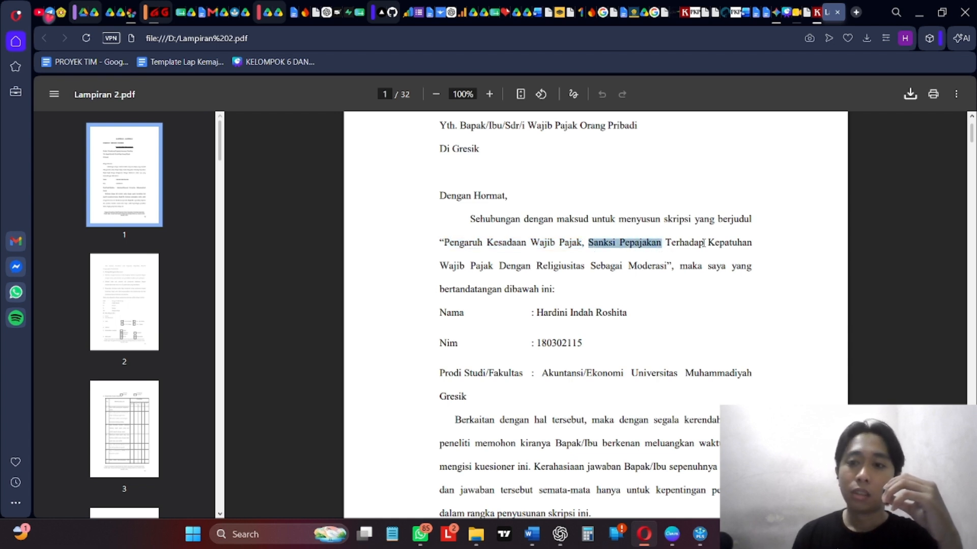
drag(439, 266, 669, 268)
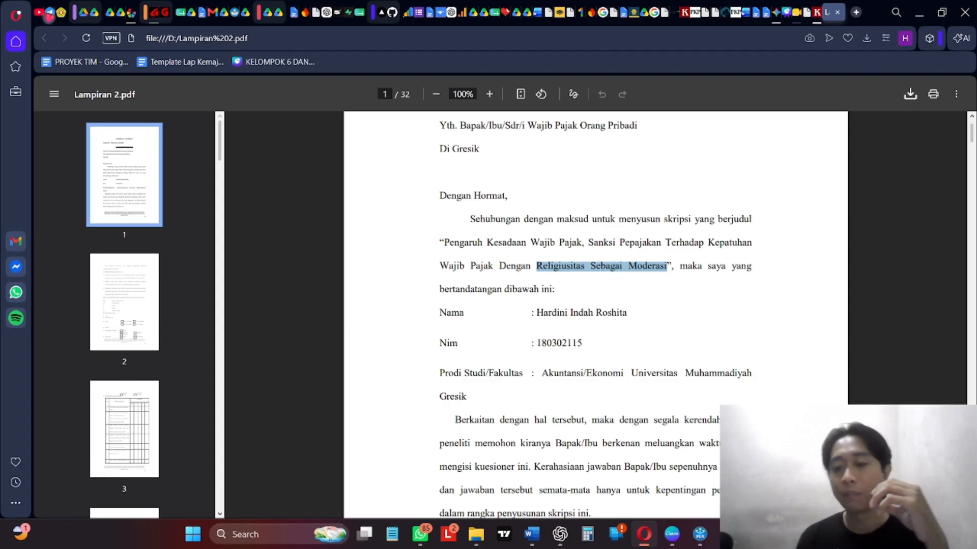
Switch to SmartPLS and inspect the Data Skripsi Multivariat CSV file from Downloads in Excel, closing it when done.
mouse_move(692, 542)
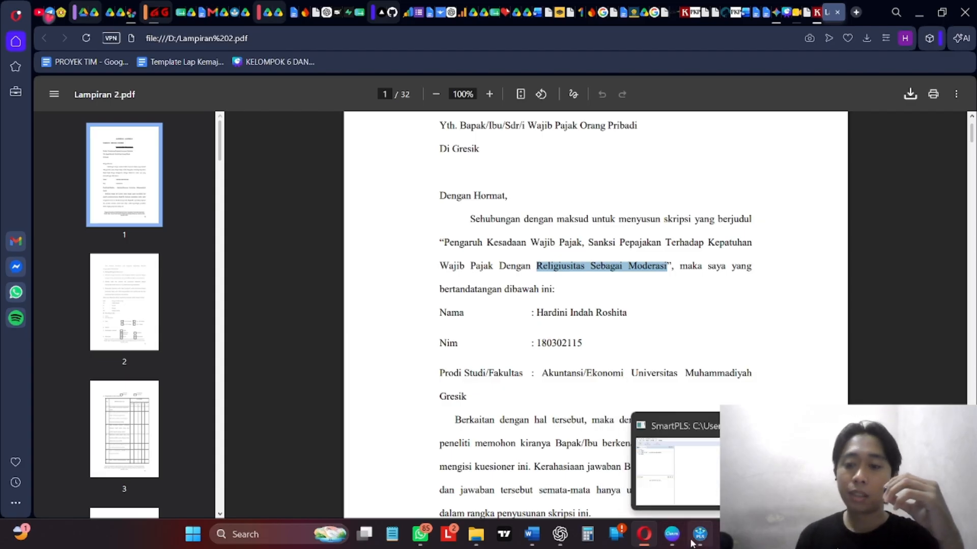
click(693, 542)
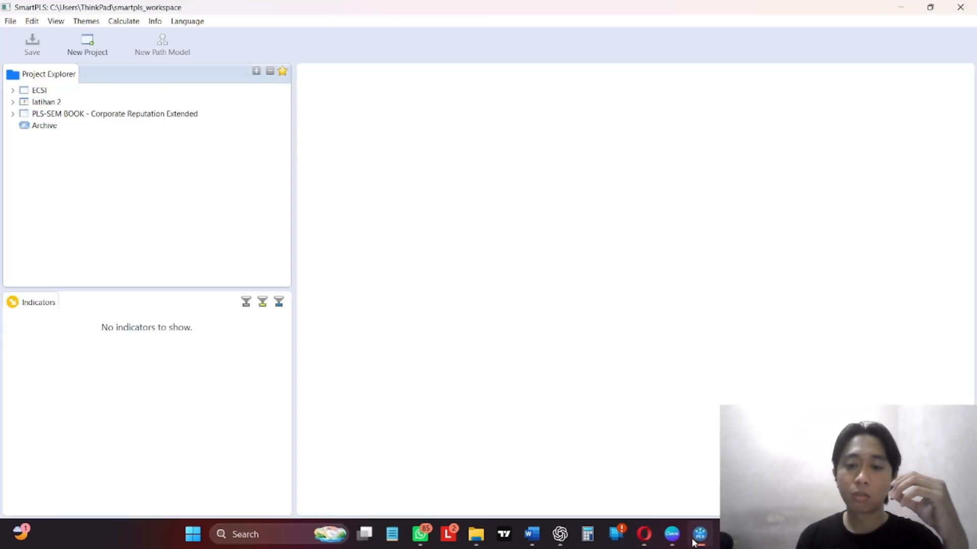
mouse_move(476, 534)
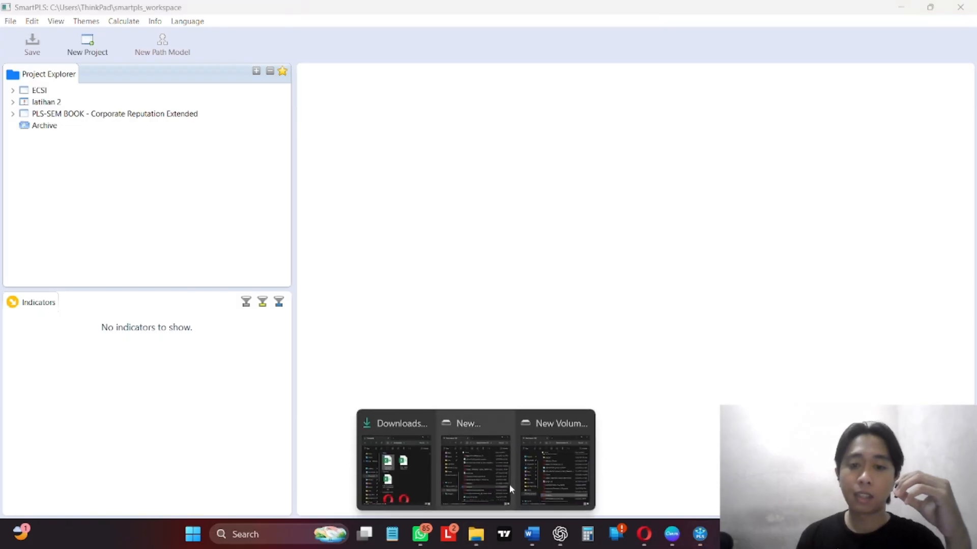
mouse_move(517, 479)
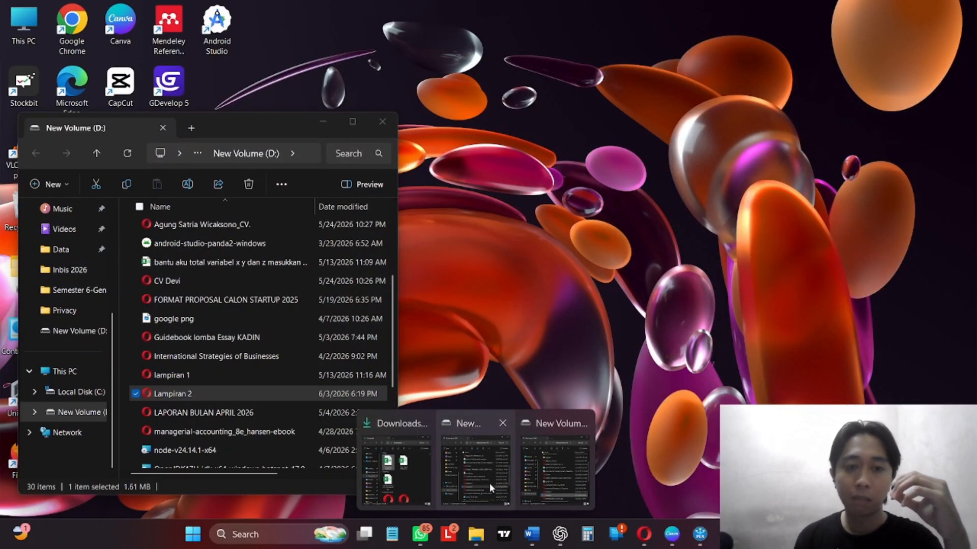
click(390, 478)
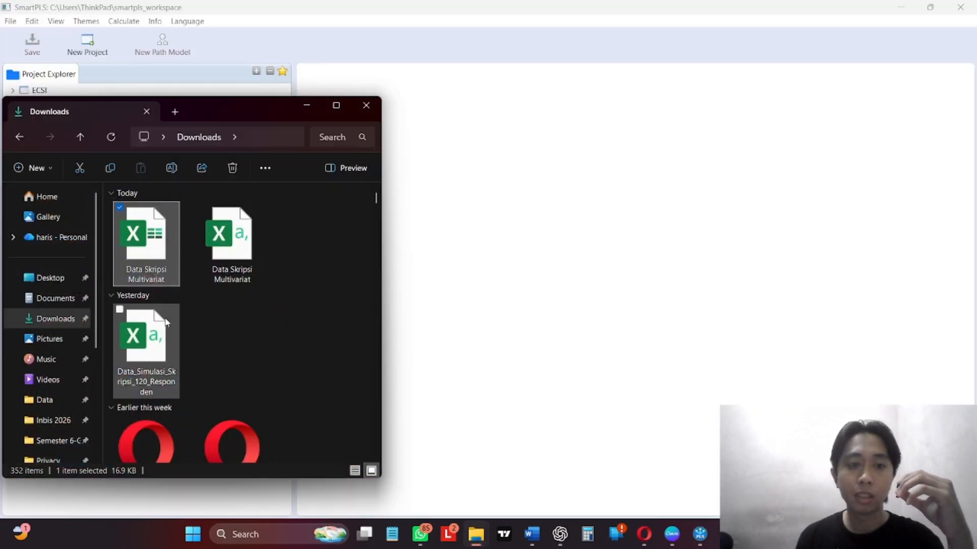
mouse_move(220, 251)
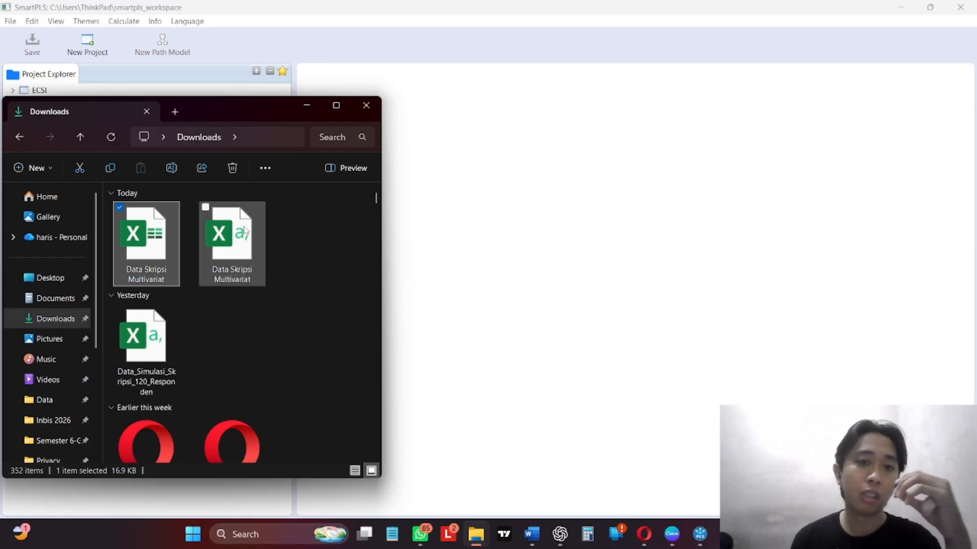
click(245, 232)
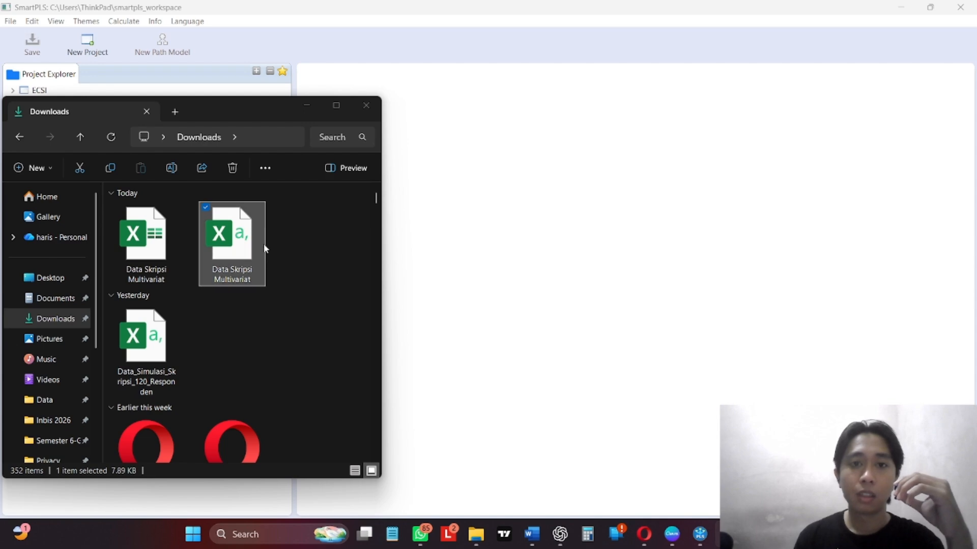
scroll(296, 269, down, 6)
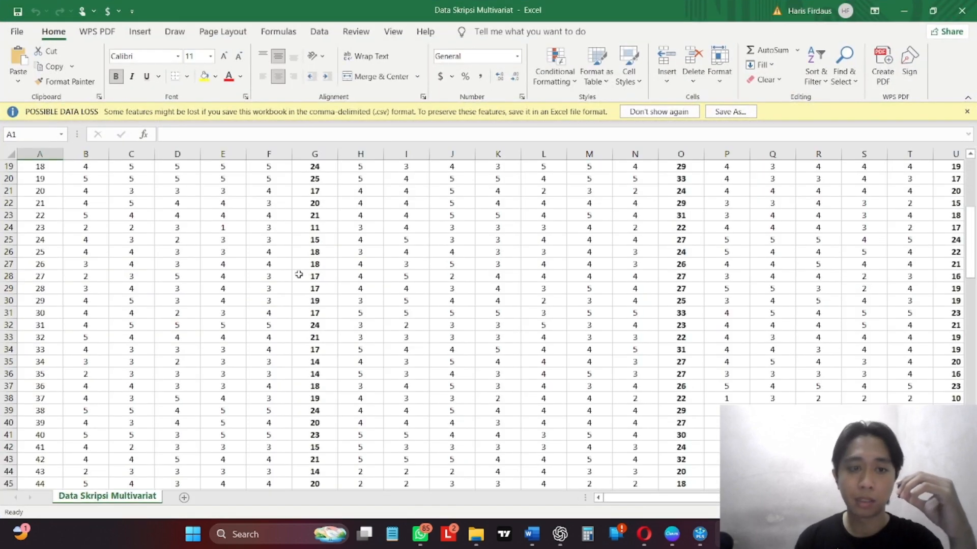
scroll(296, 269, up, 6)
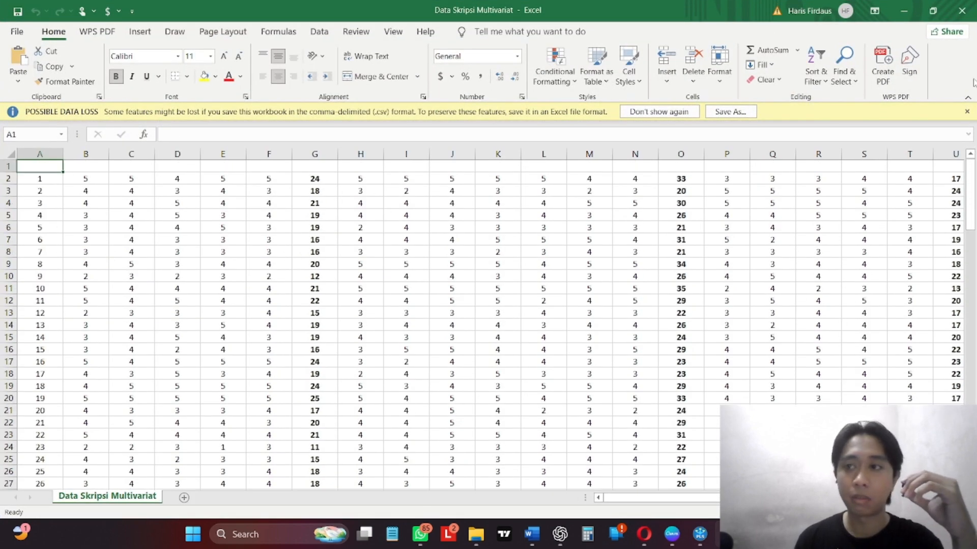
click(962, 10)
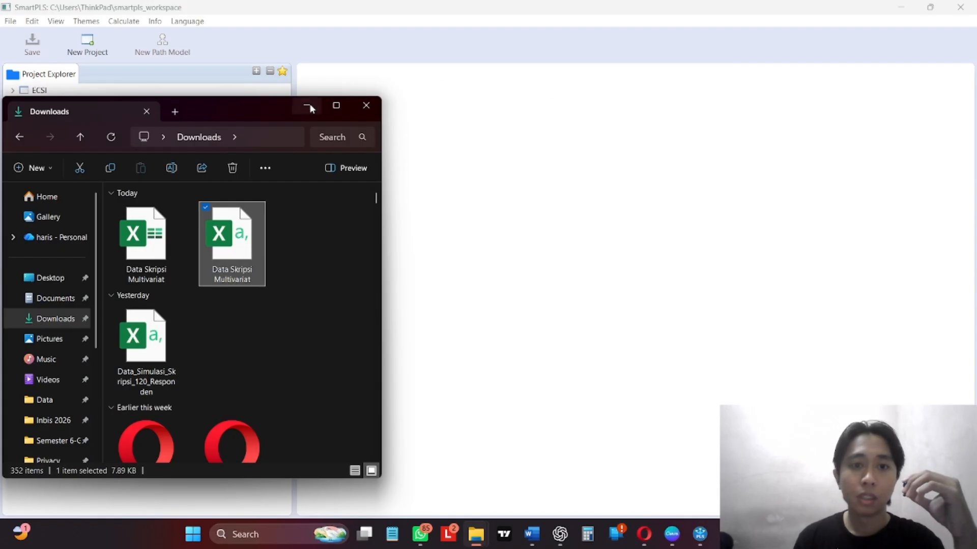
click(308, 108)
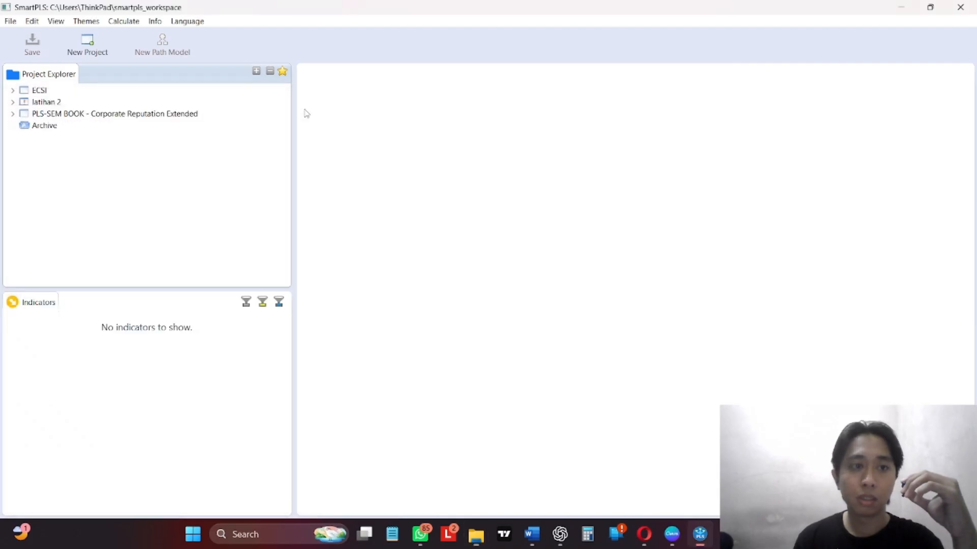
Create a new SmartPLS project named Uas Multivariat.
click(11, 21)
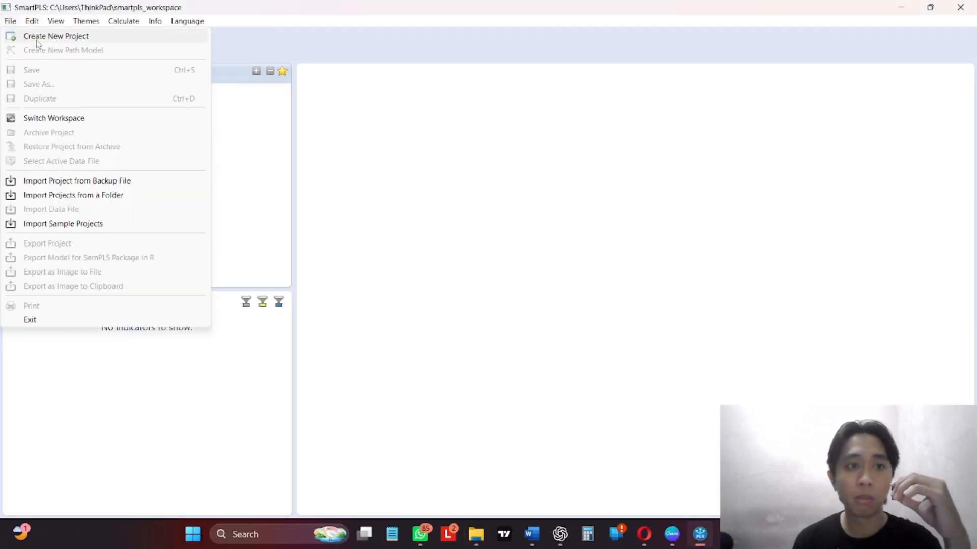
click(37, 36)
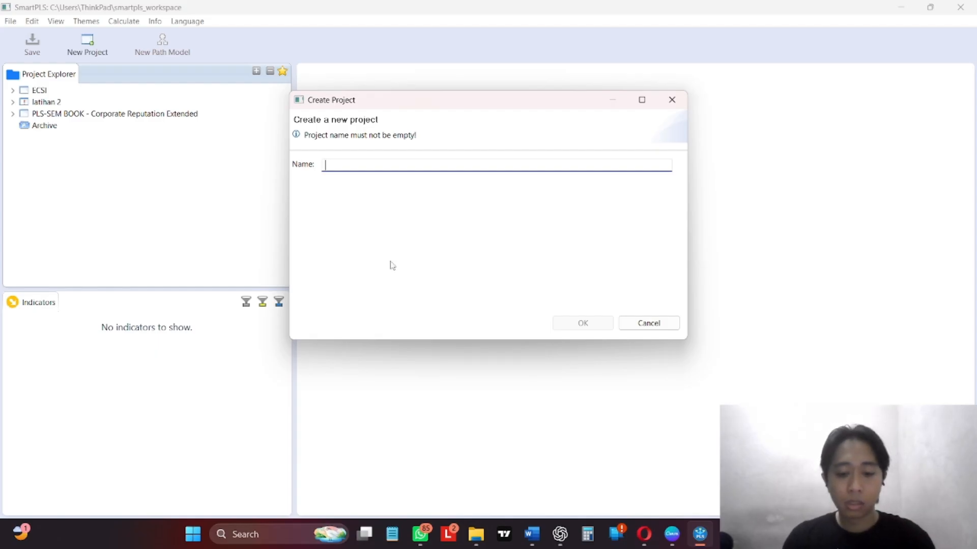
text(Uas Multivariat)
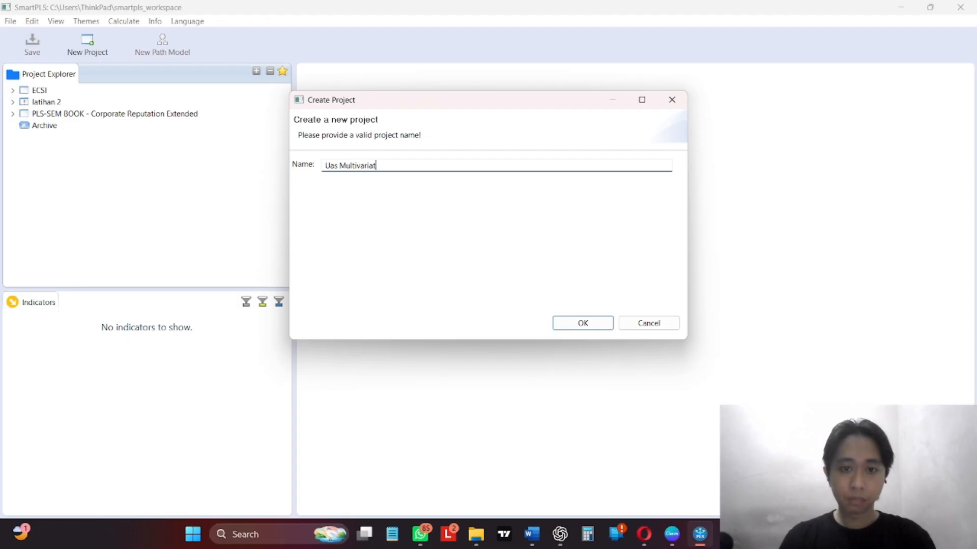
key(Return)
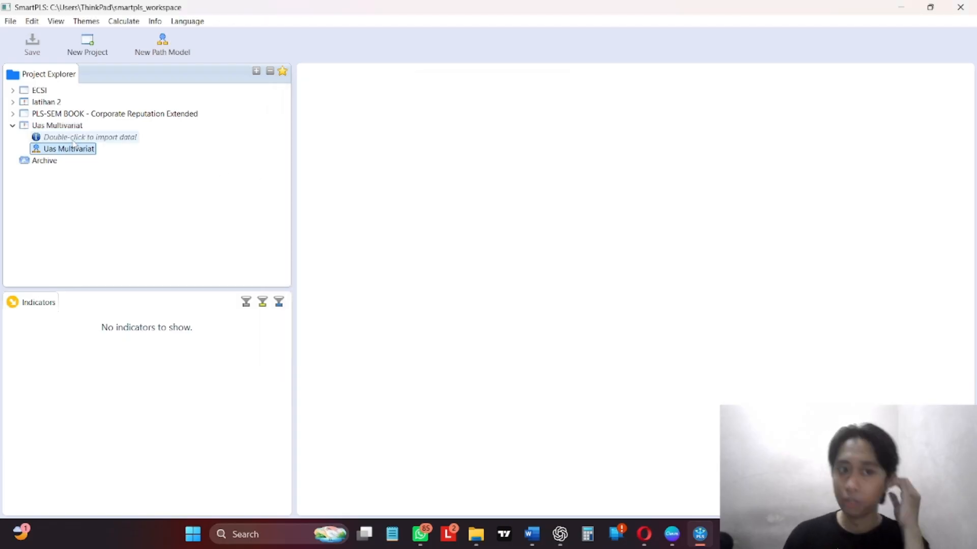
Import Data Skripsi Multivariat.csv into the Uas Multivariat project under its default name and look through the indicator list.
double_click(70, 138)
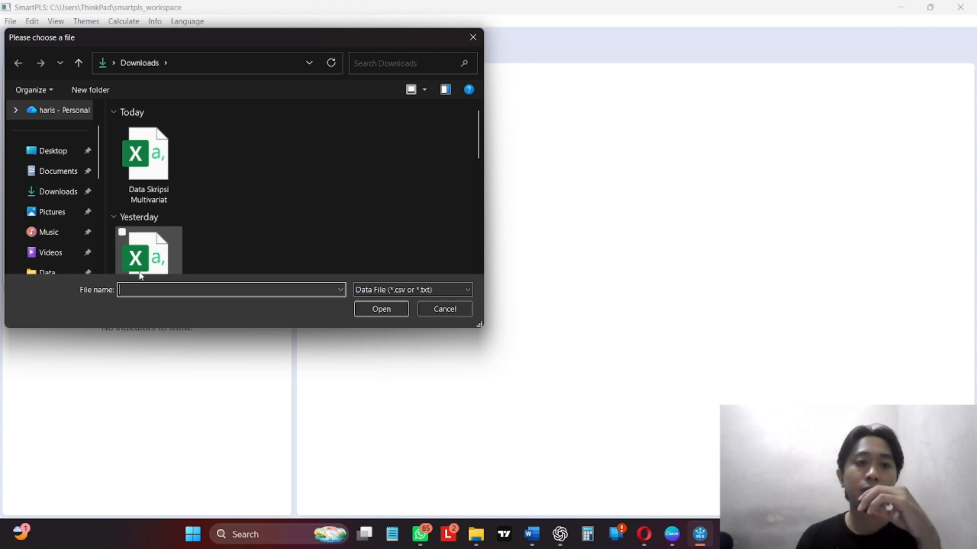
click(148, 165)
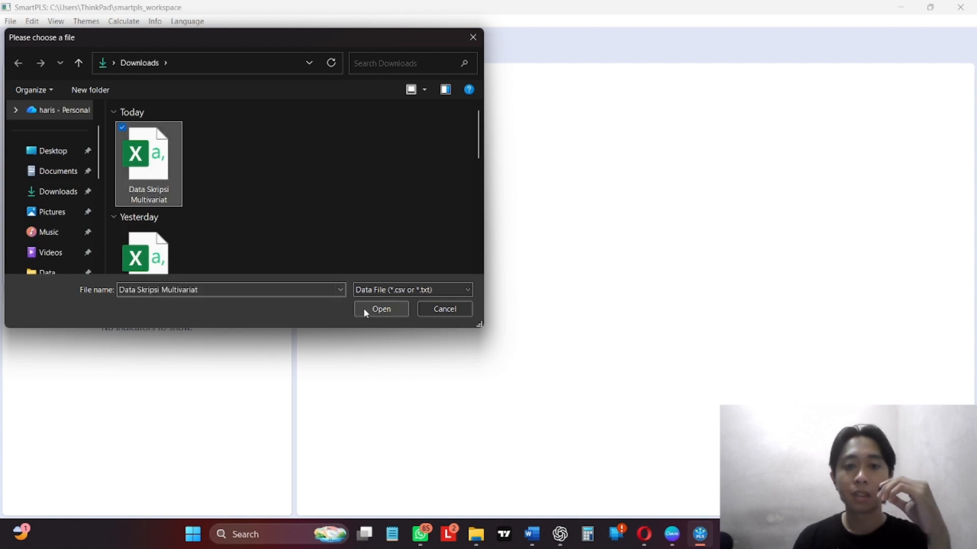
click(380, 309)
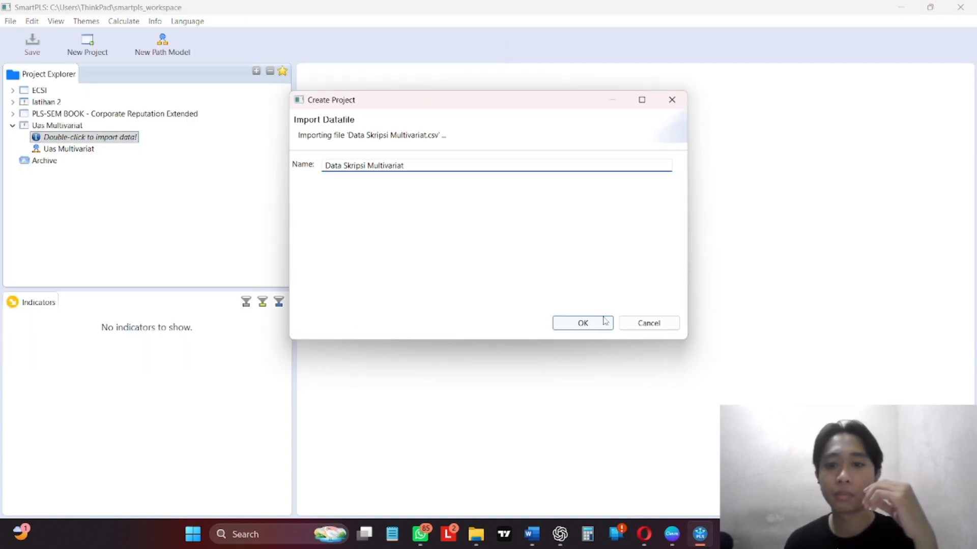
click(604, 322)
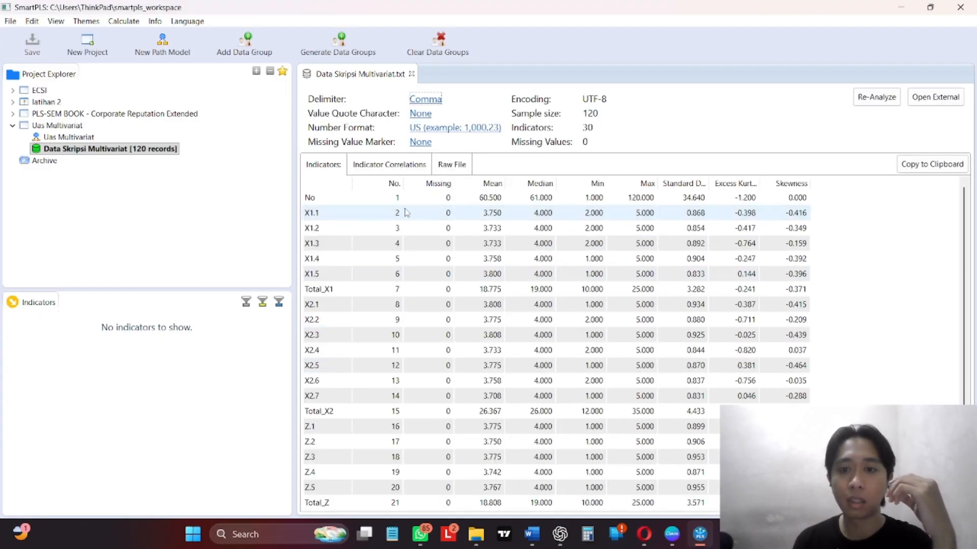
scroll(459, 249, down, 3)
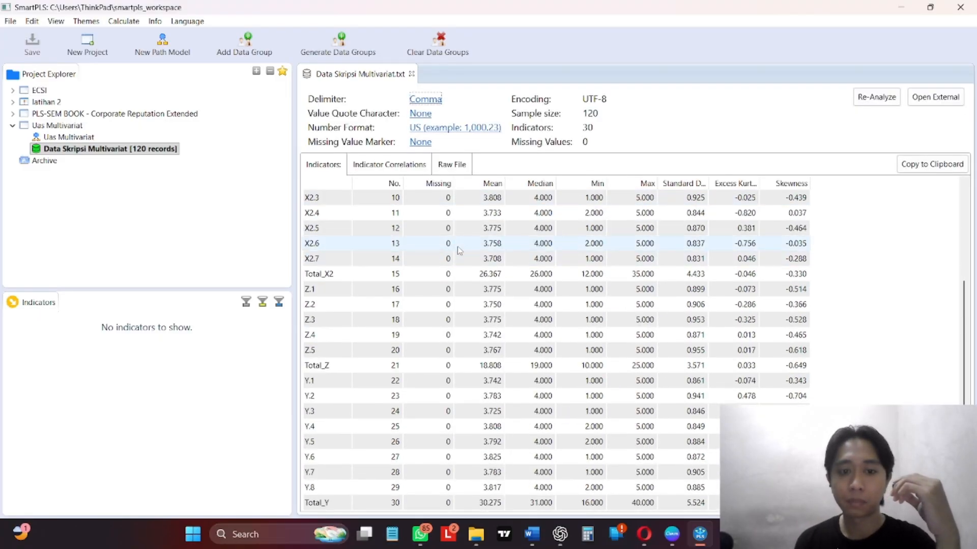
scroll(460, 250, up, 3)
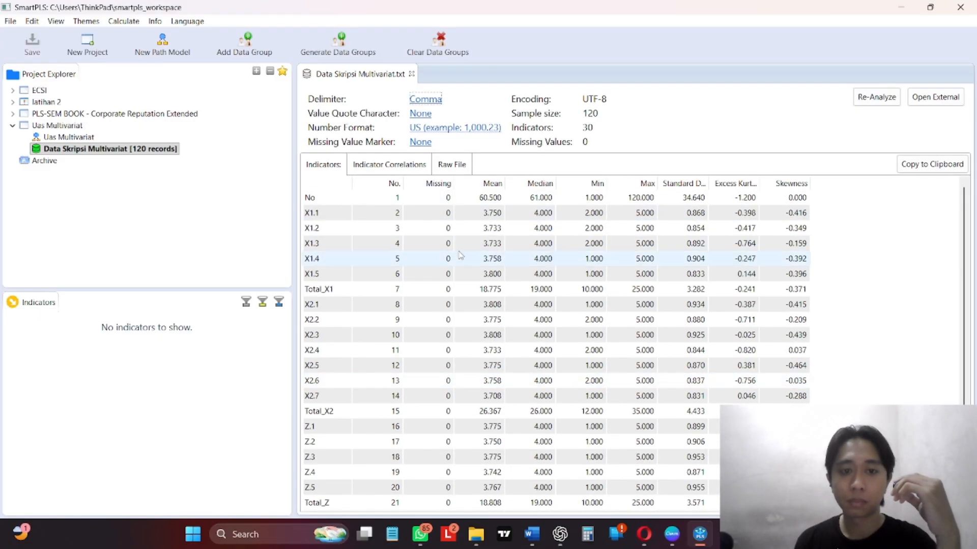
Open the Uas Multivariat path model and add a latent variable with indicators X1.1 to X1.5 in the canvas's upper area.
click(81, 137)
double_click(81, 140)
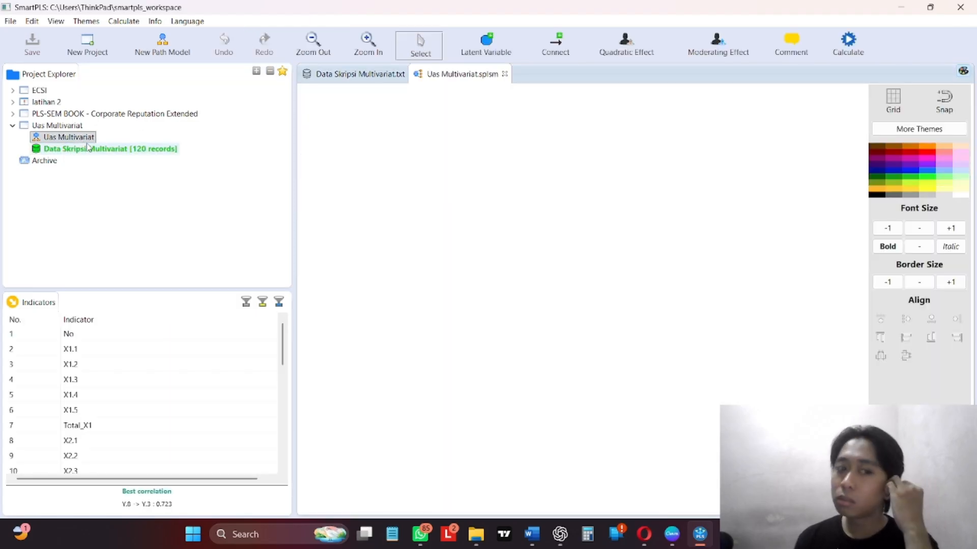
click(71, 349)
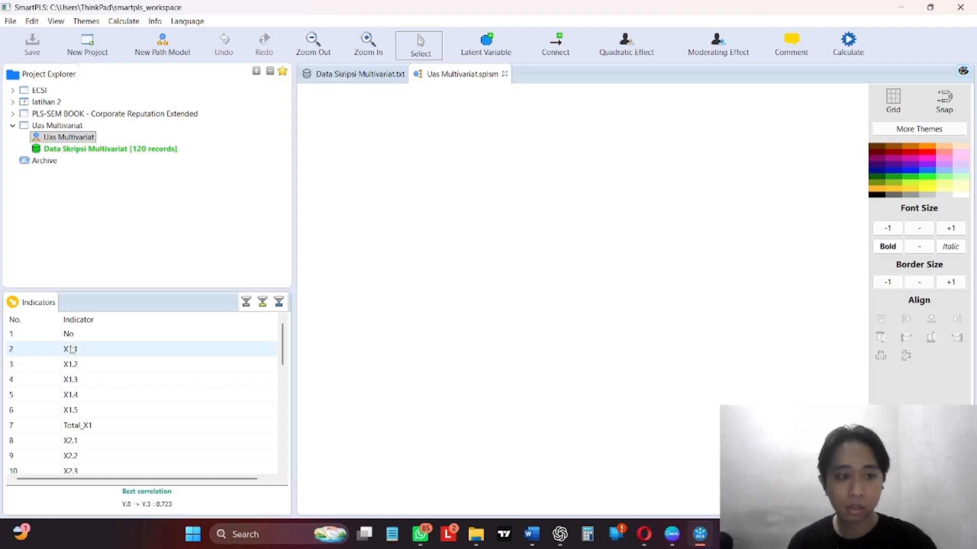
shift+click(102, 411)
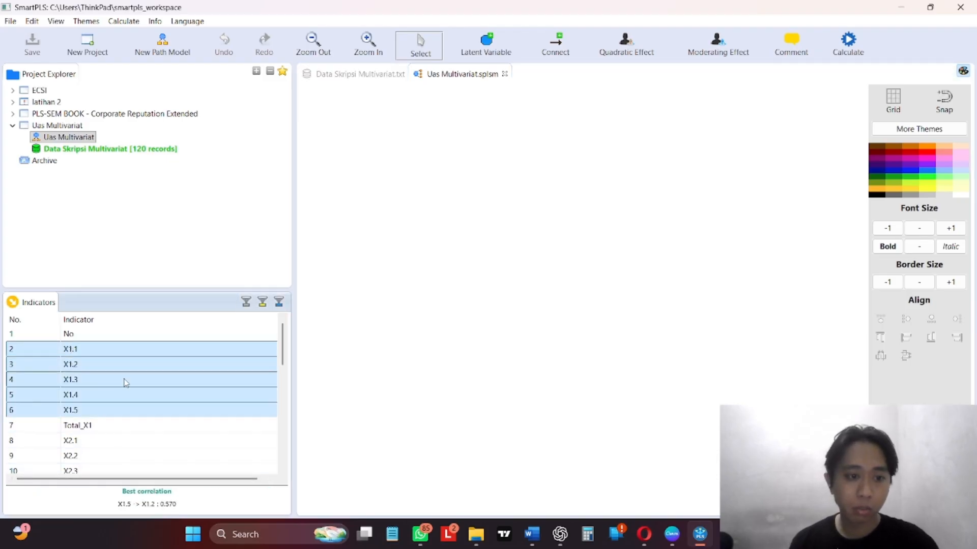
drag(129, 372, 447, 199)
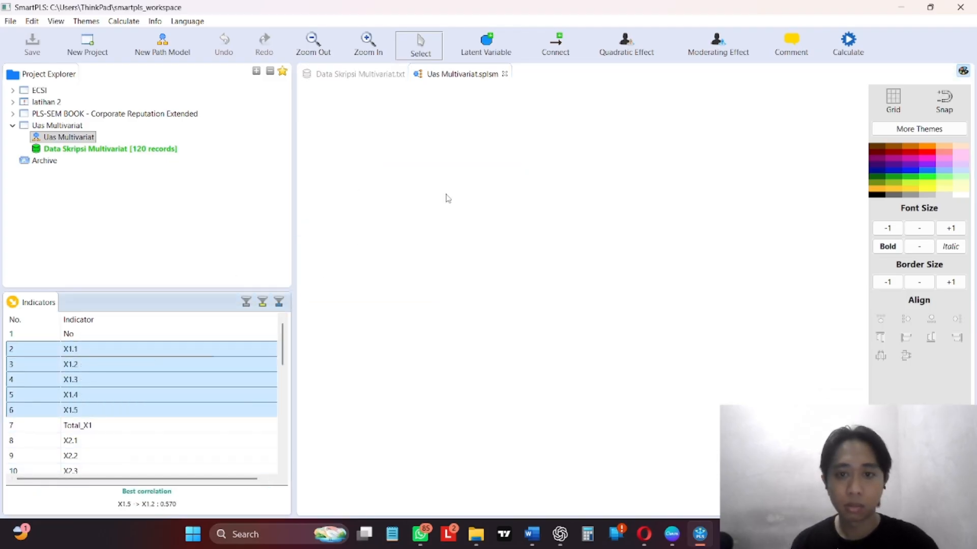
Add a second latent variable with indicators X2.1 to X2.7 below the X1 construct.
scroll(102, 412, down, 1)
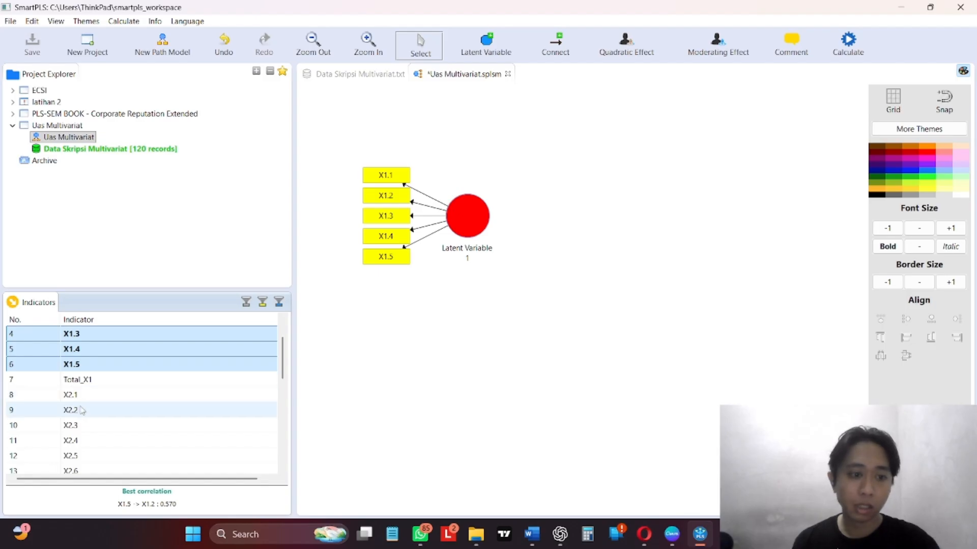
click(84, 396)
scroll(84, 396, down, 2)
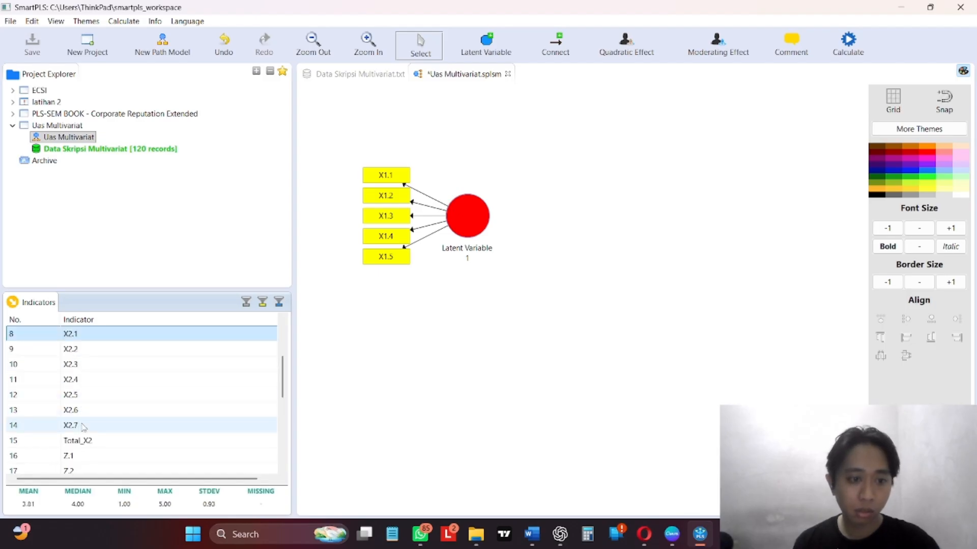
shift+click(85, 425)
drag(97, 396, 451, 402)
Add a third latent variable with indicators Z.2 to Z.5 between the X1 and X2 constructs.
scroll(157, 398, down, 3)
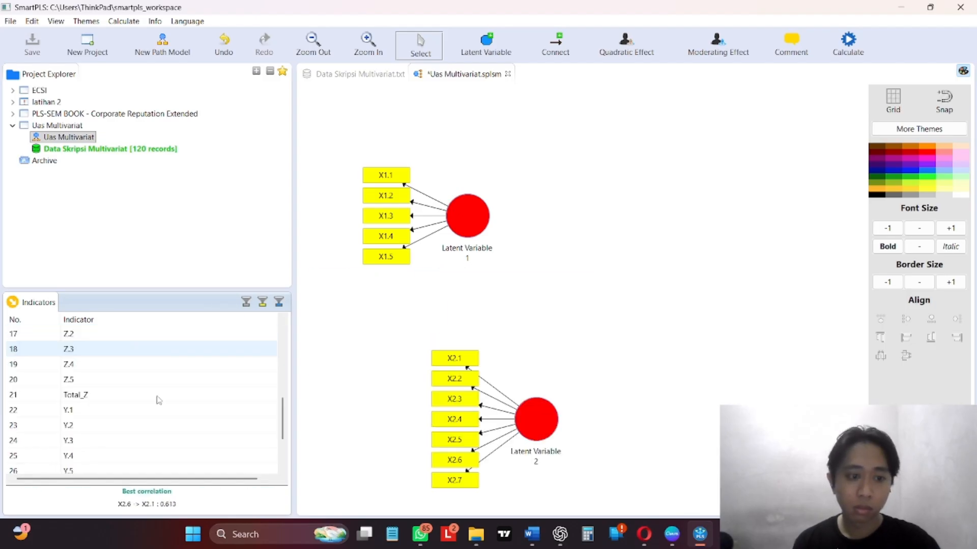
click(102, 333)
shift+click(102, 380)
drag(102, 380, 536, 280)
Add a fourth latent variable with indicators Y.1 to Y.8 to the right of the other constructs.
click(74, 410)
scroll(74, 423, down, 2)
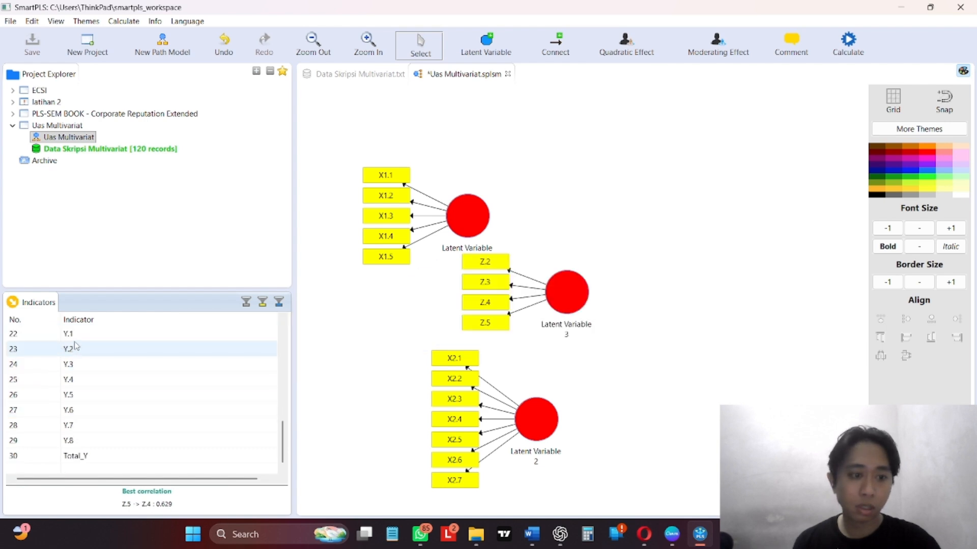
shift+click(71, 440)
drag(131, 377, 726, 270)
click(486, 229)
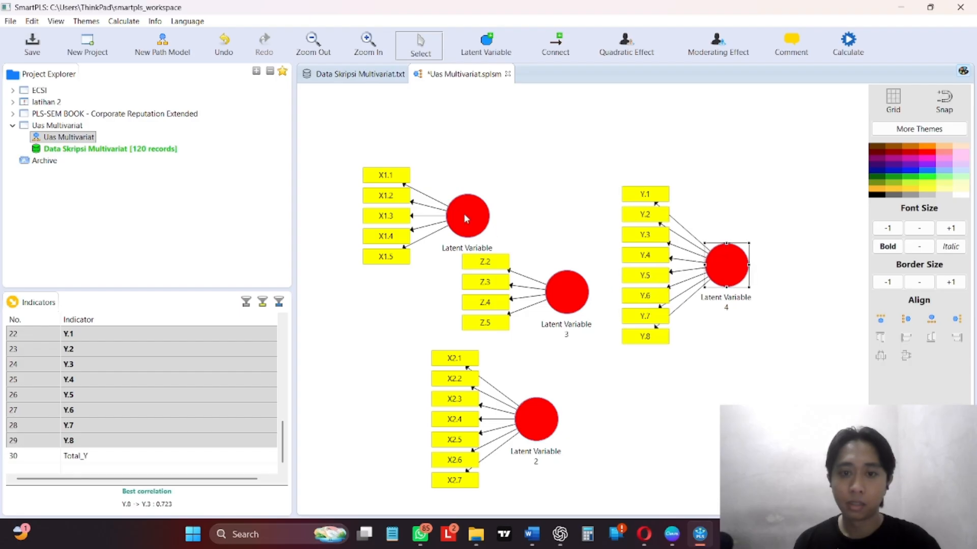
Line up the Z and X2 constructs beneath the X1 construct and connect all three with paths to the Y construct.
drag(557, 285, 445, 291)
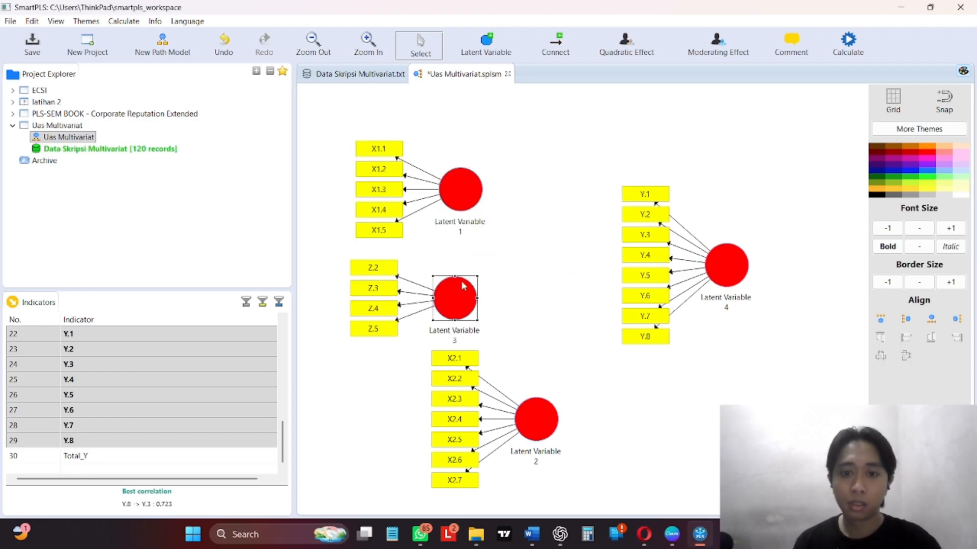
drag(535, 426, 461, 428)
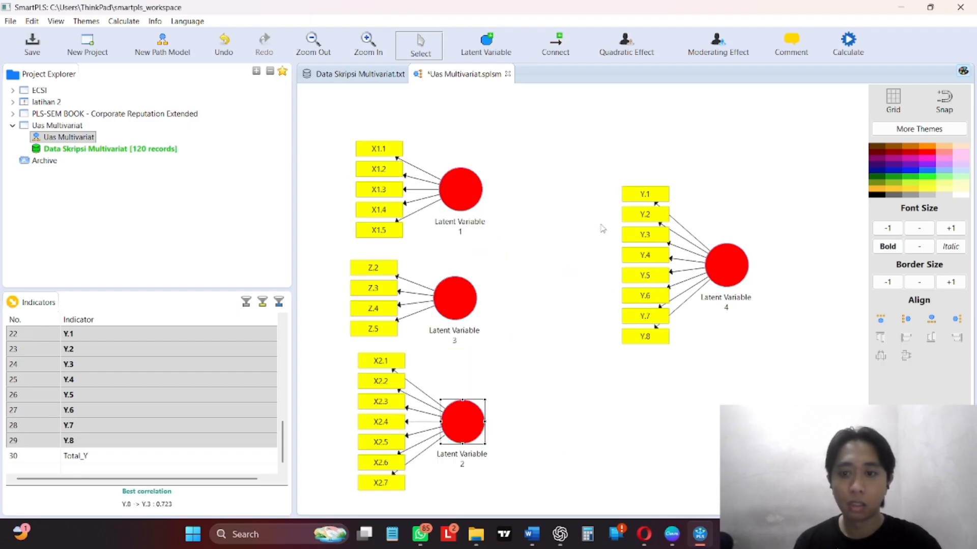
click(556, 45)
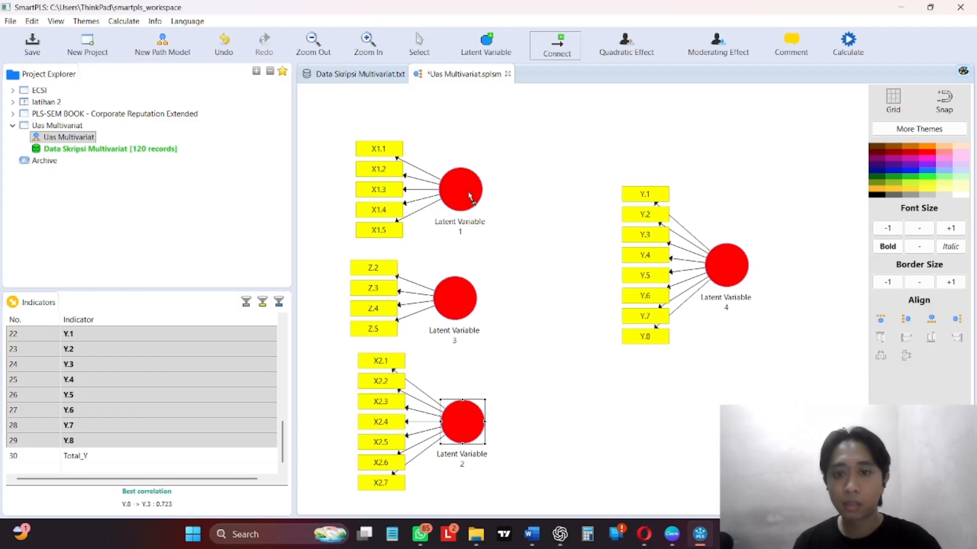
drag(469, 200, 681, 248)
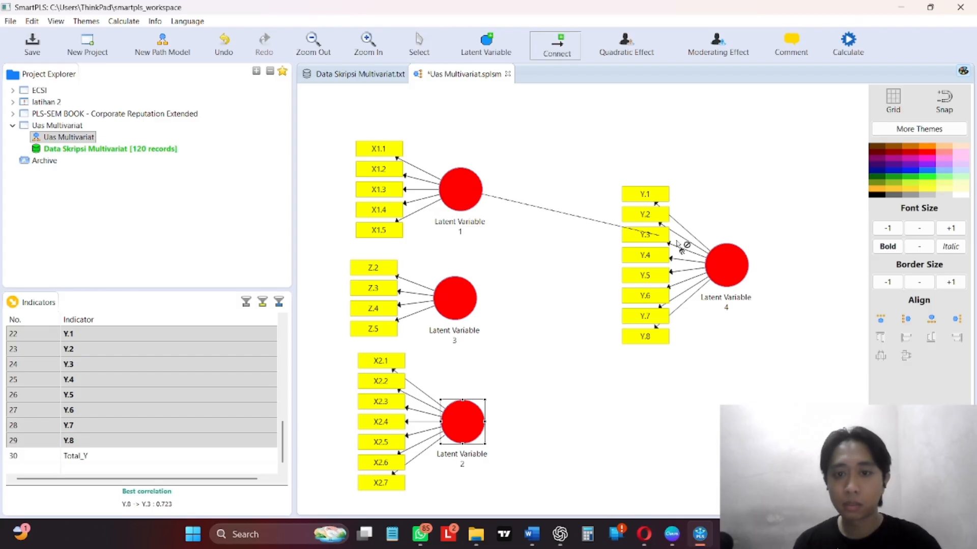
click(718, 269)
click(481, 300)
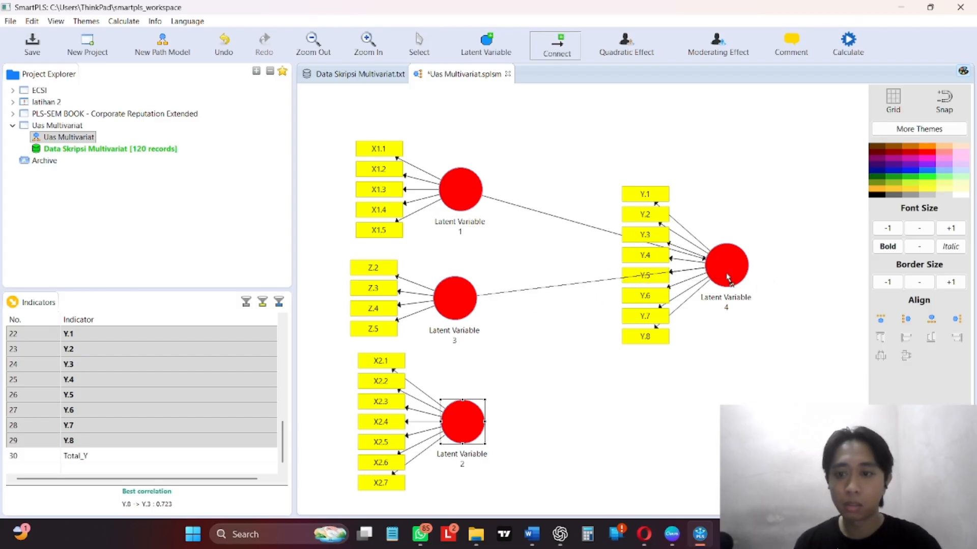
click(720, 278)
click(486, 423)
click(722, 284)
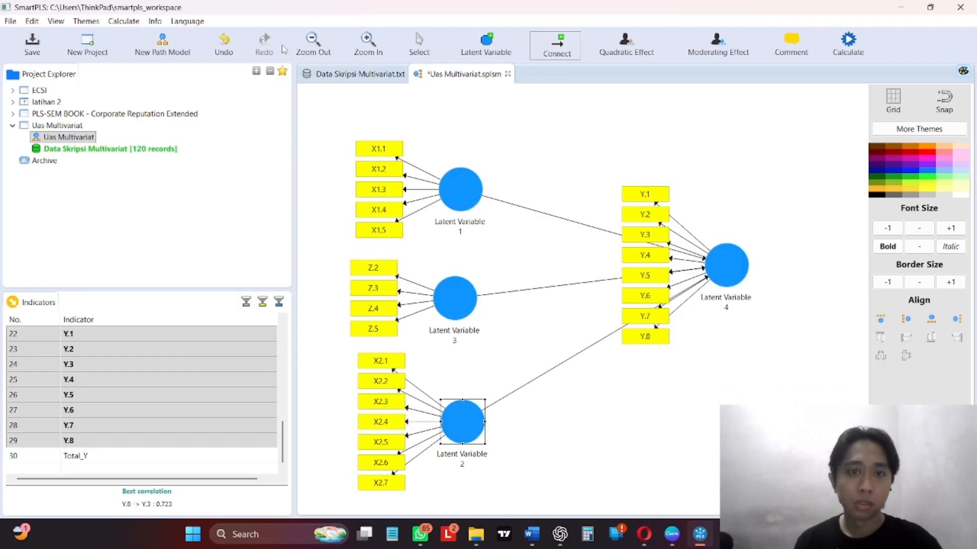
Check the thesis title in the Lampiran 2 PDF in the browser and rename the X1 construct to Kesadaran Wajib Pajak.
click(420, 43)
click(469, 225)
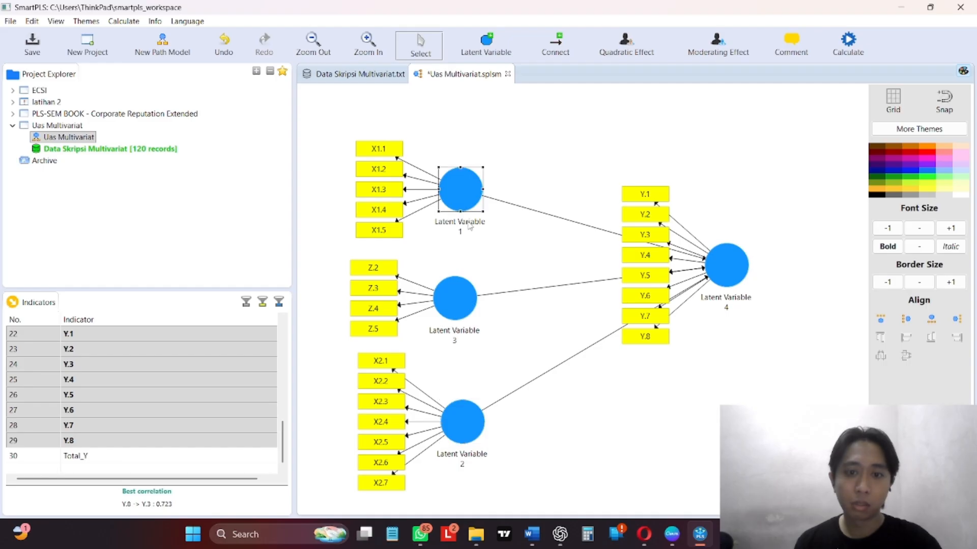
double_click(469, 225)
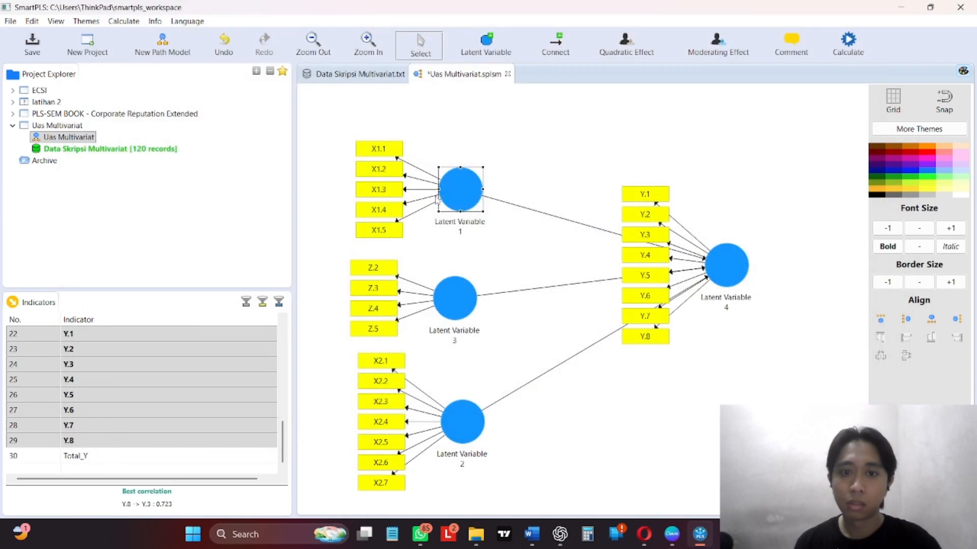
right_click(435, 196)
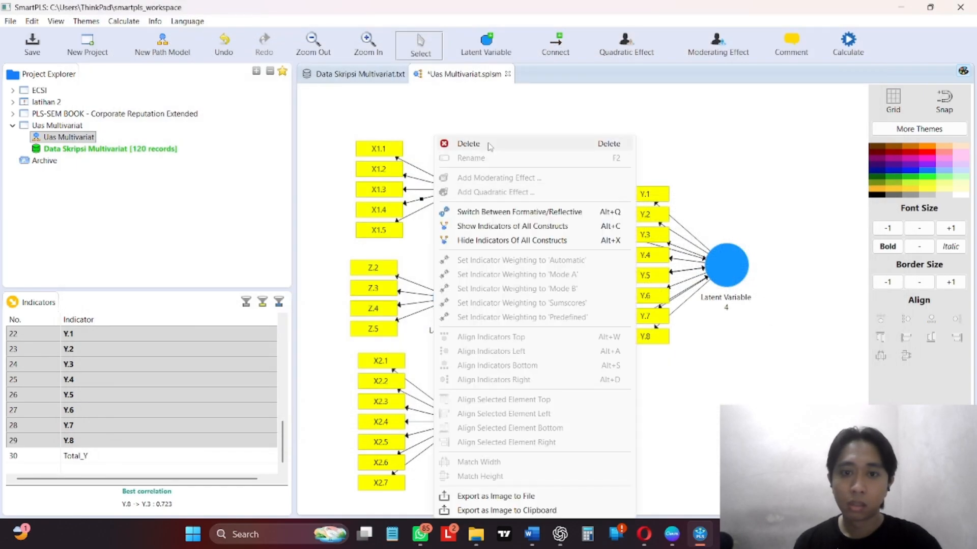
click(539, 91)
right_click(464, 186)
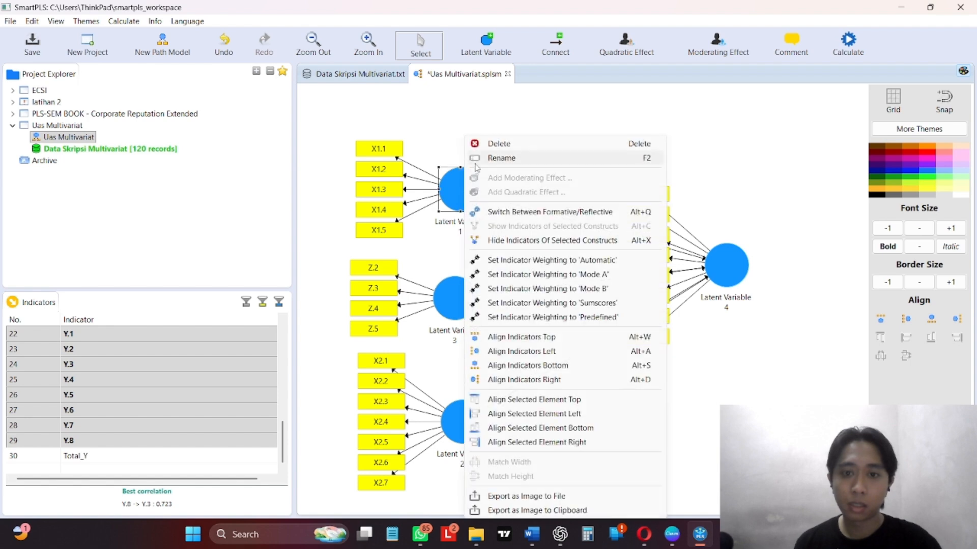
click(474, 158)
right_click(460, 184)
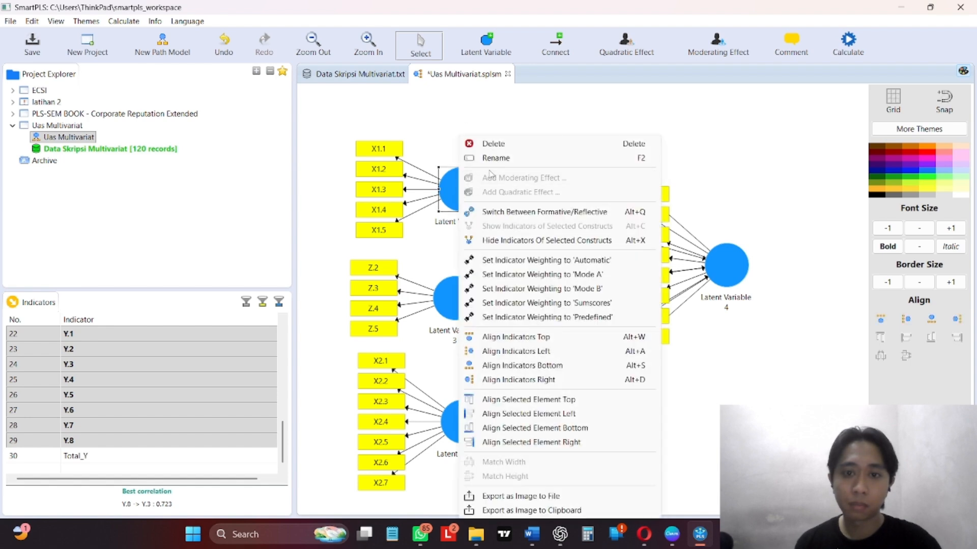
click(498, 161)
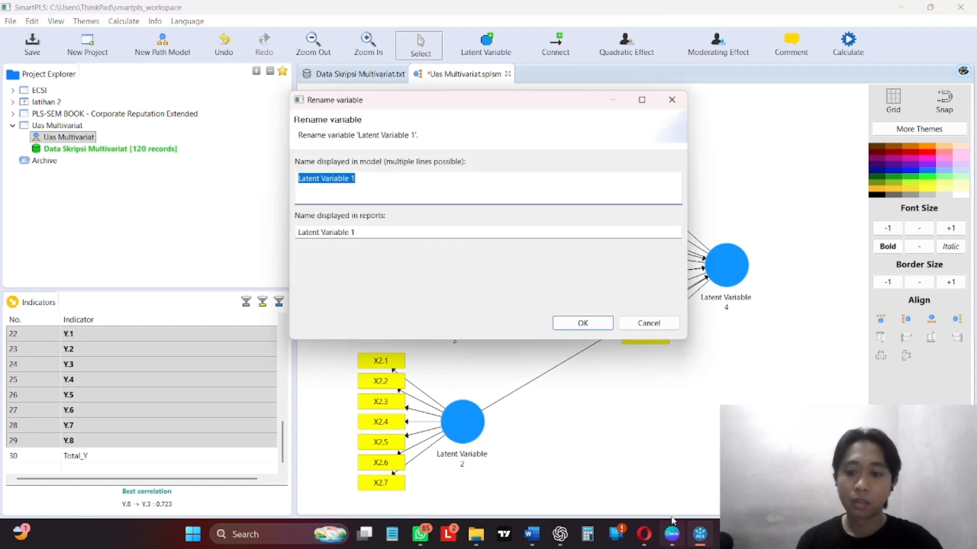
click(652, 541)
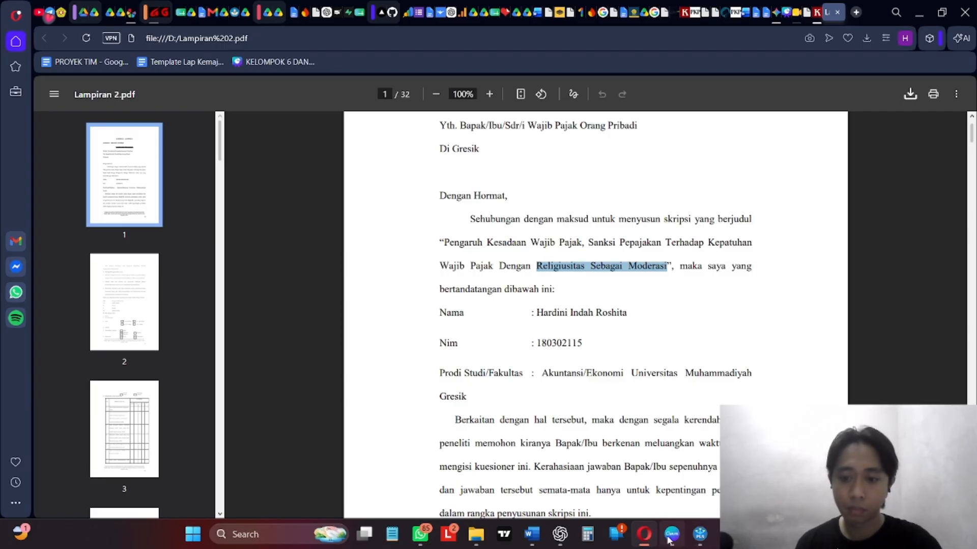
click(700, 534)
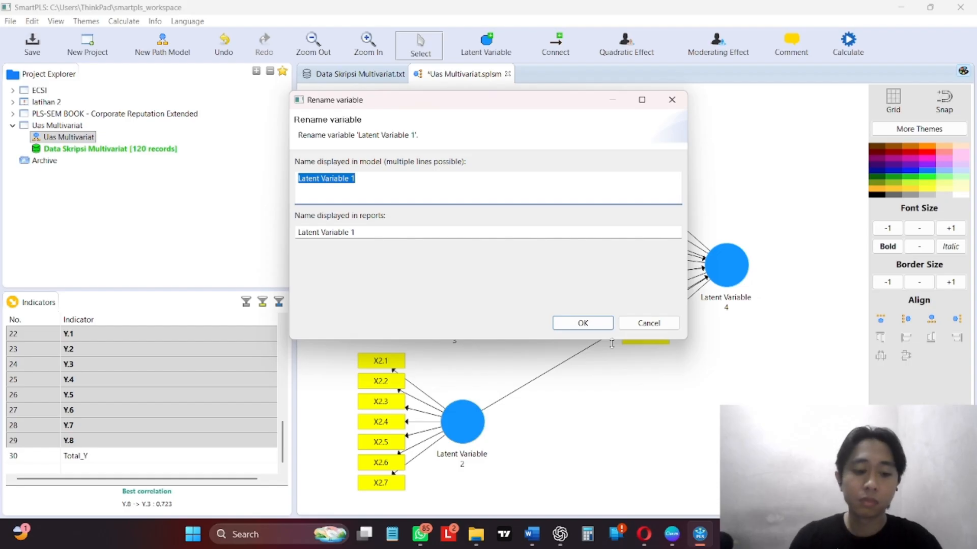
text(Kesa)
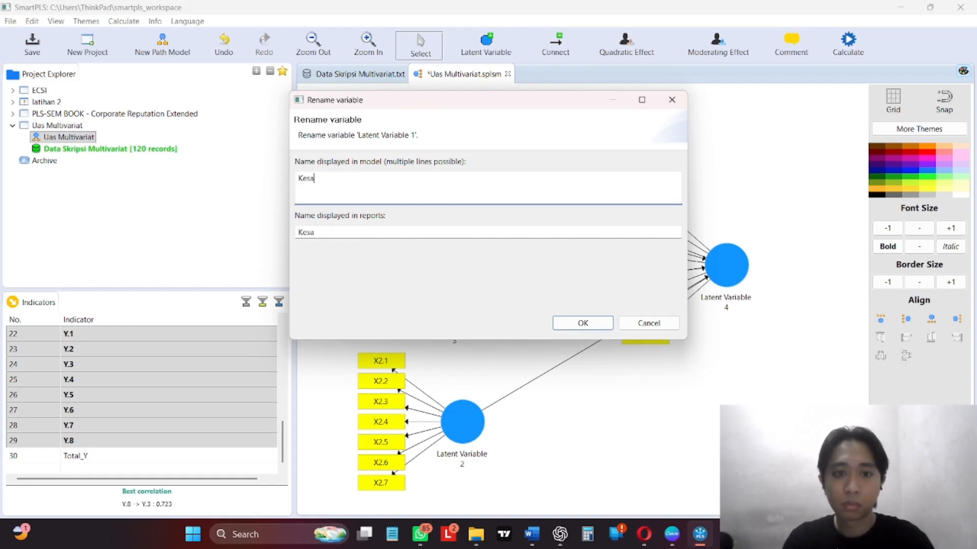
text(daran Wa)
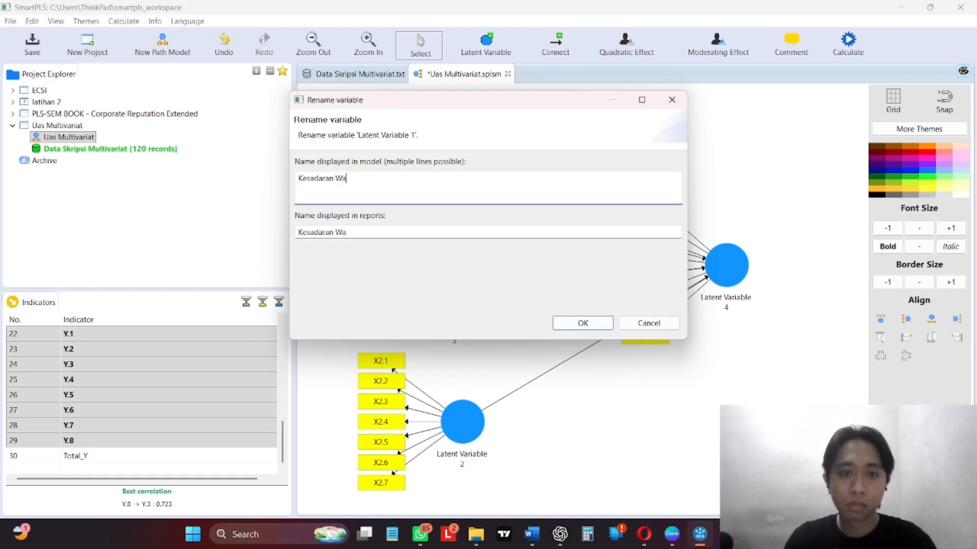
text(jib Pajak)
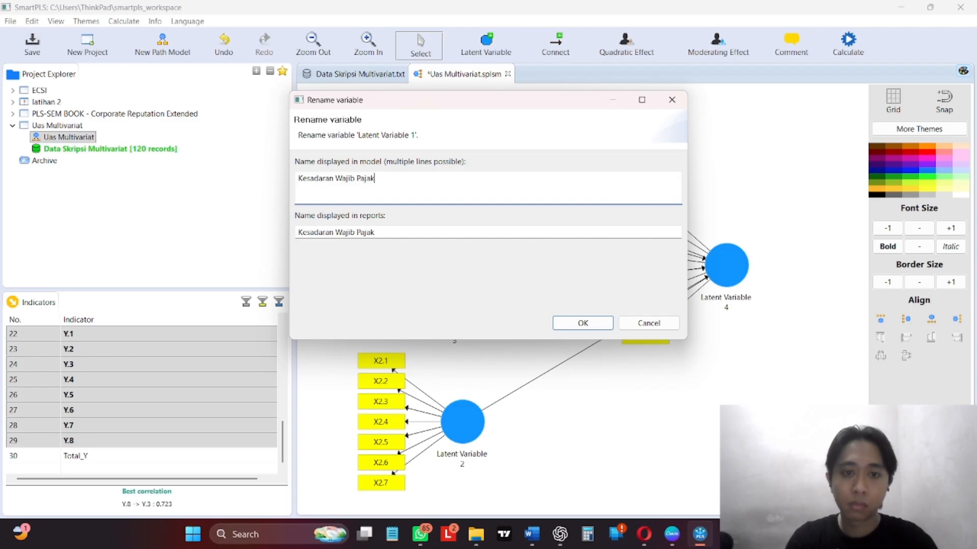
click(554, 322)
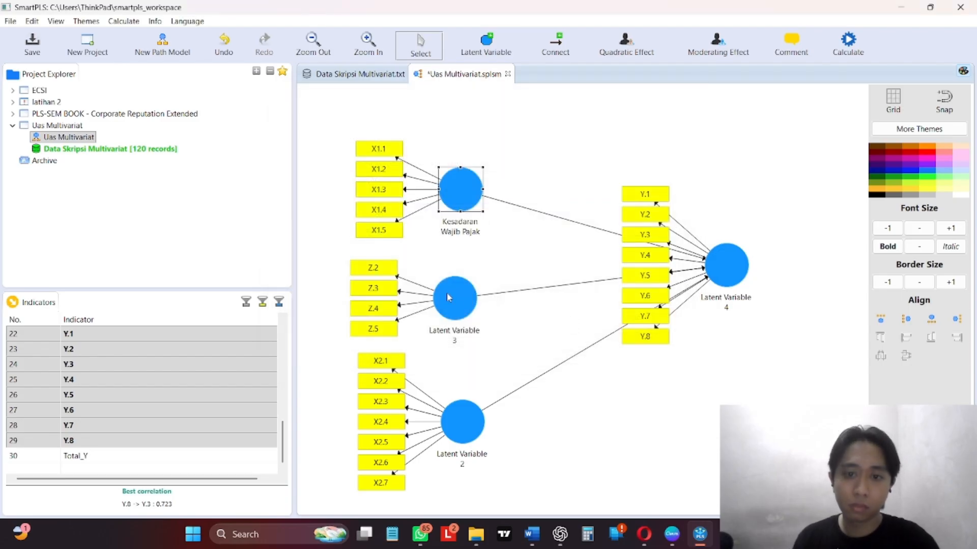
Rename the Z construct to Religiusitas, checking the variable name in the Lampiran 2 PDF in the browser.
right_click(456, 310)
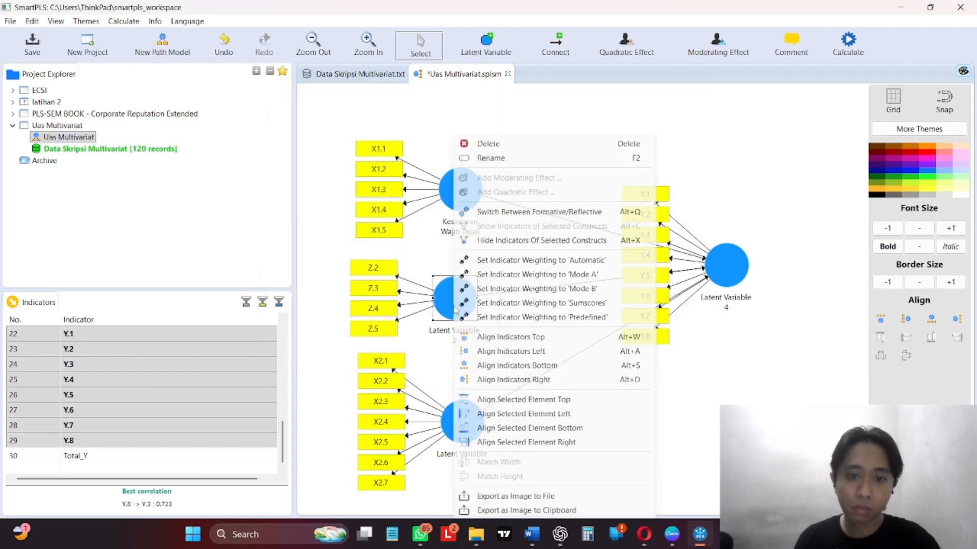
click(482, 158)
click(650, 536)
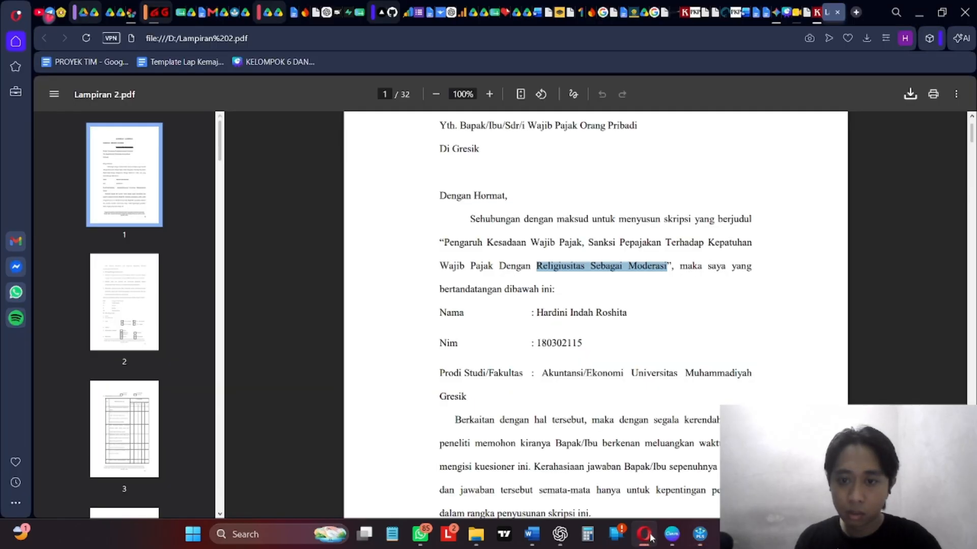
click(700, 534)
text(Religiu)
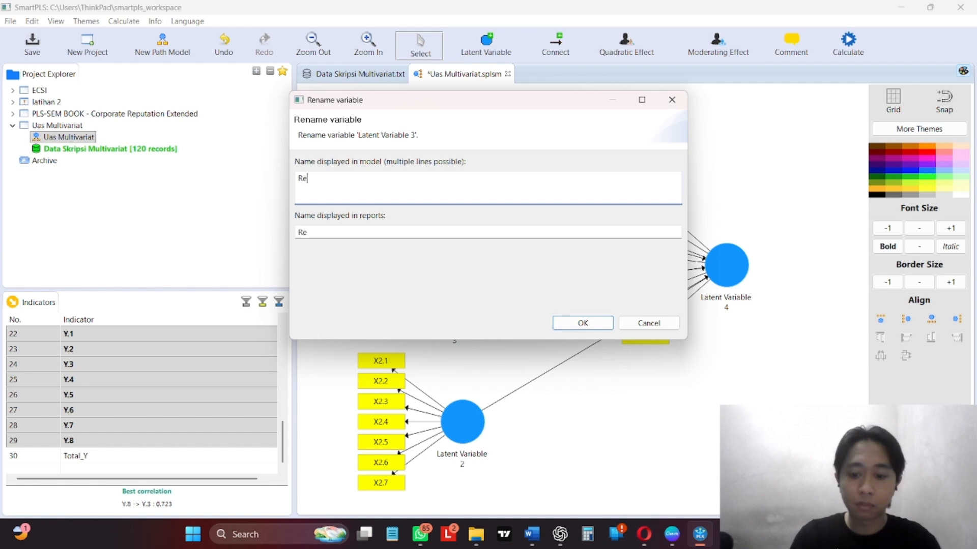
text(tas)
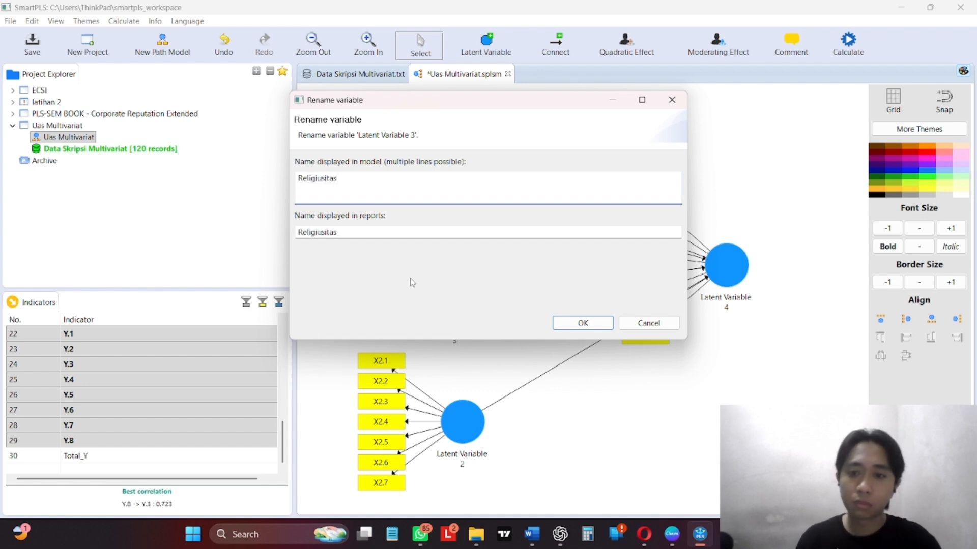
click(582, 323)
Rename the X2 construct to Sanksi, checking the thesis title in the Lampiran 2 PDF in the browser.
click(458, 429)
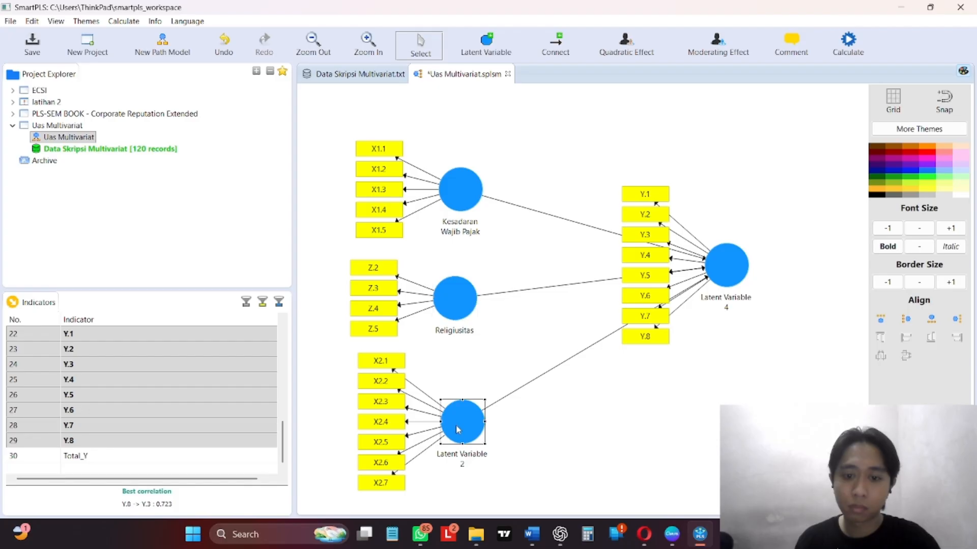
right_click(458, 430)
click(483, 64)
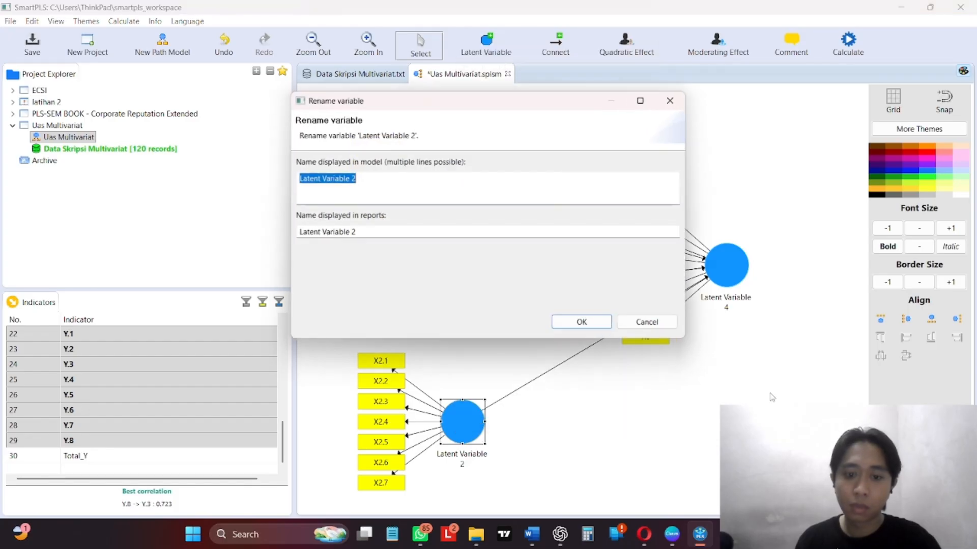
click(644, 534)
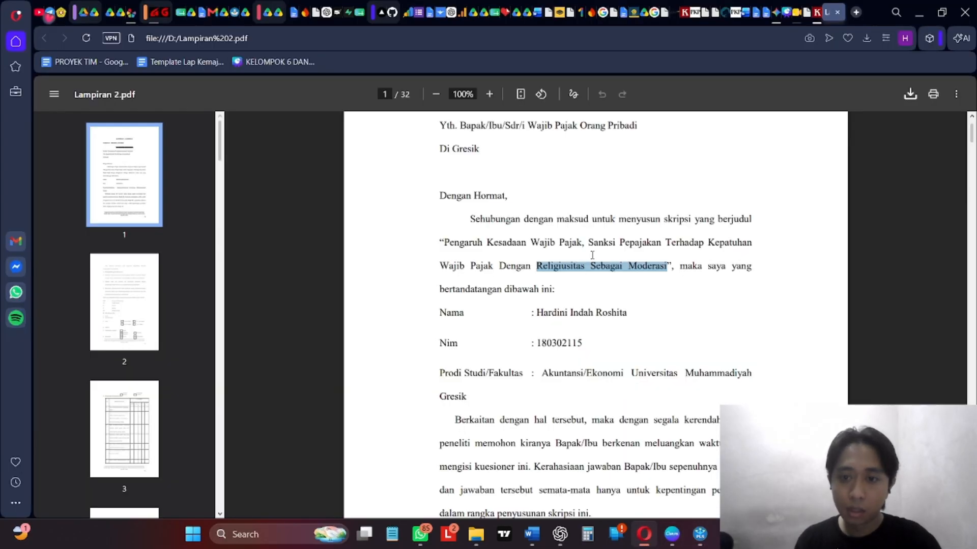
click(699, 534)
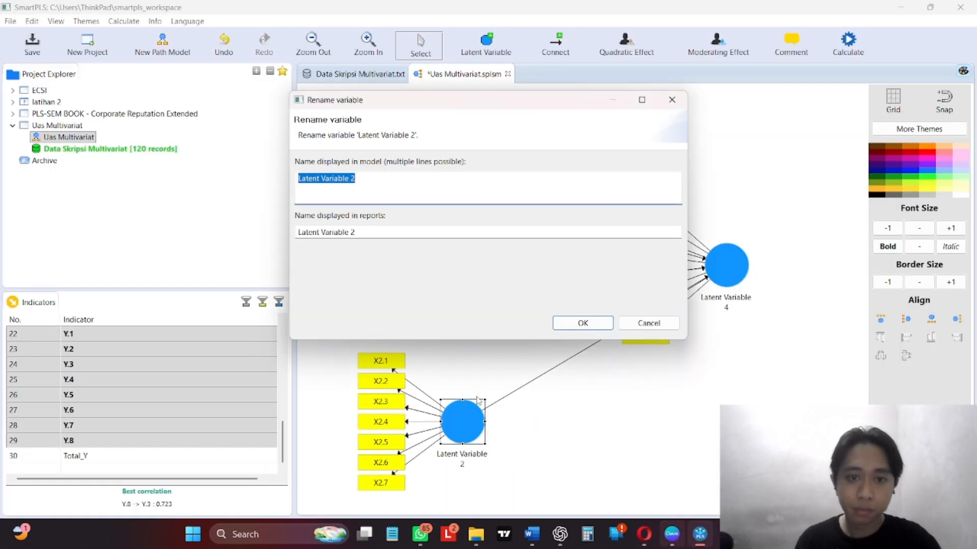
text(Sank)
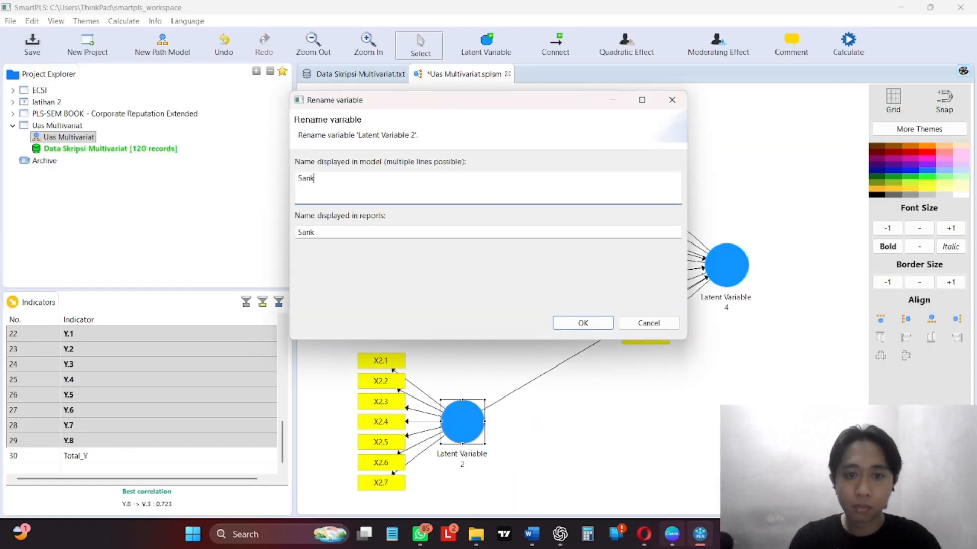
text(si)
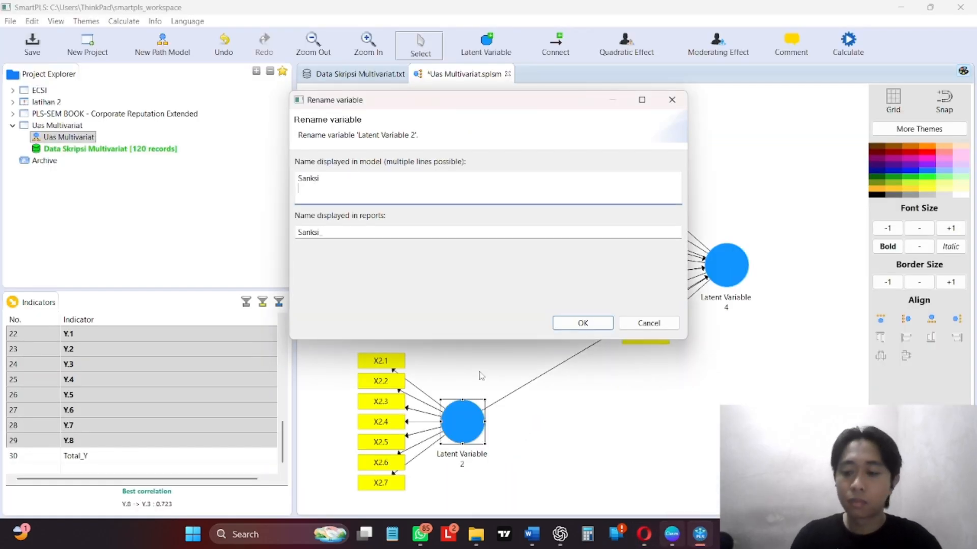
click(583, 323)
Rename the Y construct to Kepatuhan Pajak after consulting the thesis title in the browser.
click(718, 270)
right_click(733, 270)
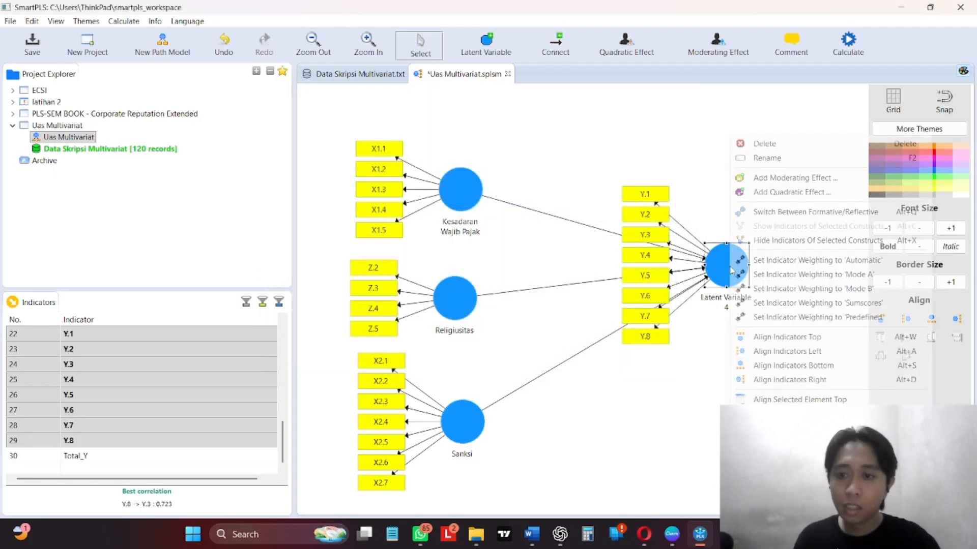
click(772, 161)
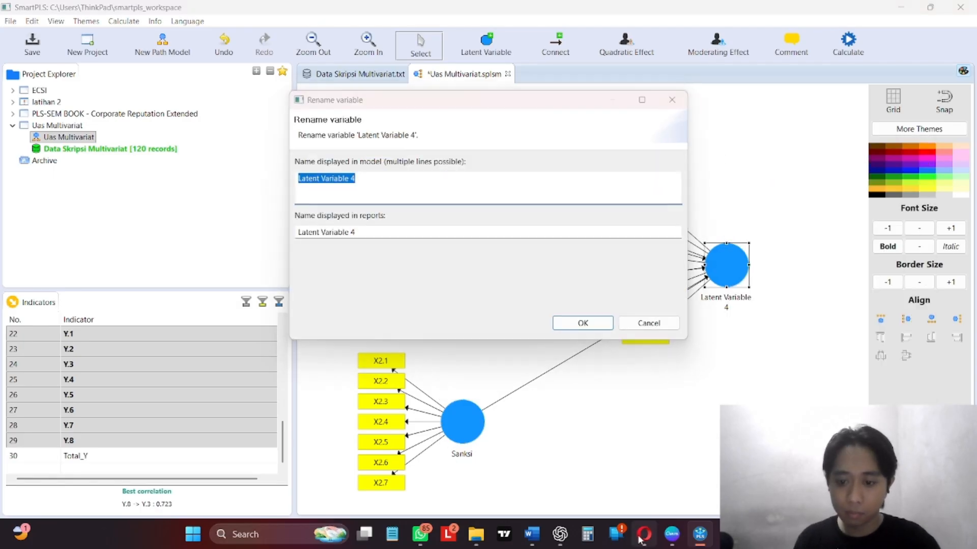
click(644, 535)
click(644, 535)
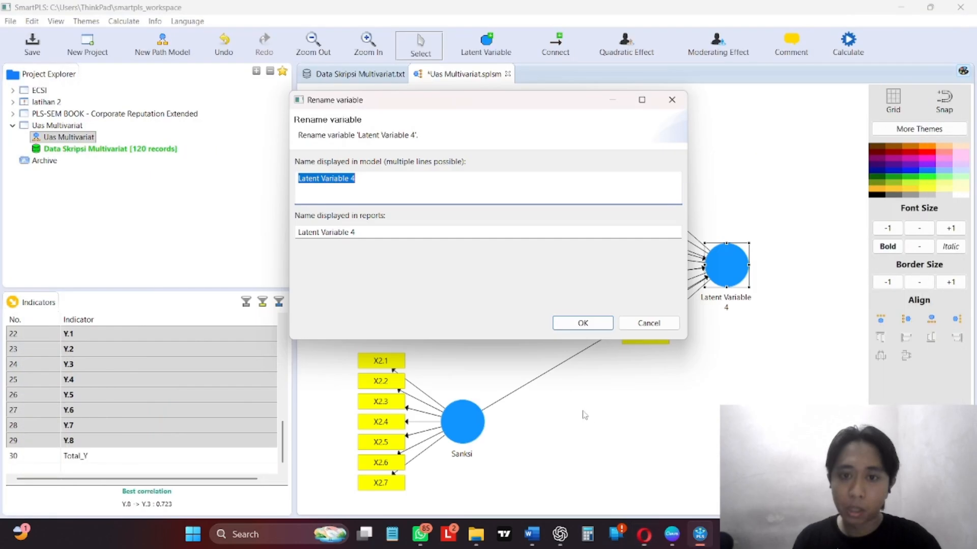
text(Kep)
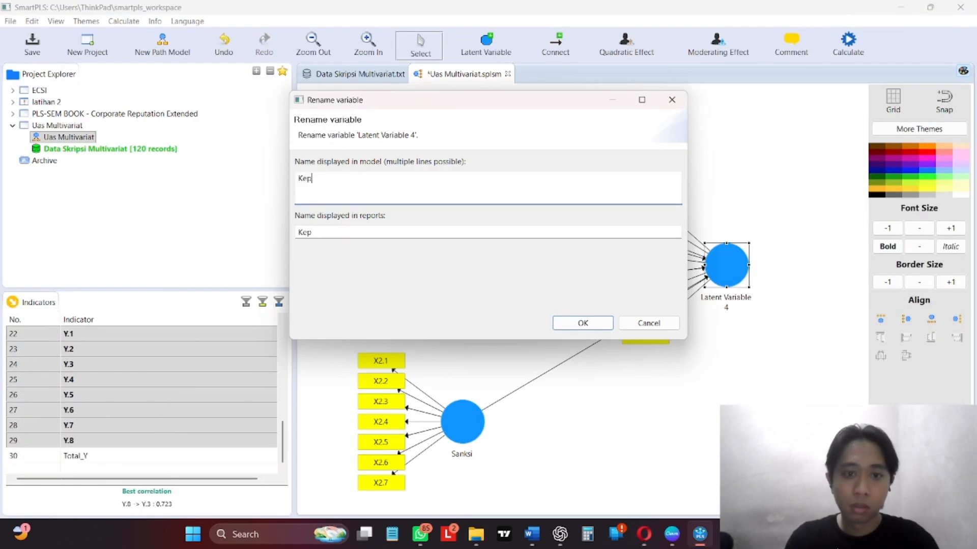
text(atuhan)
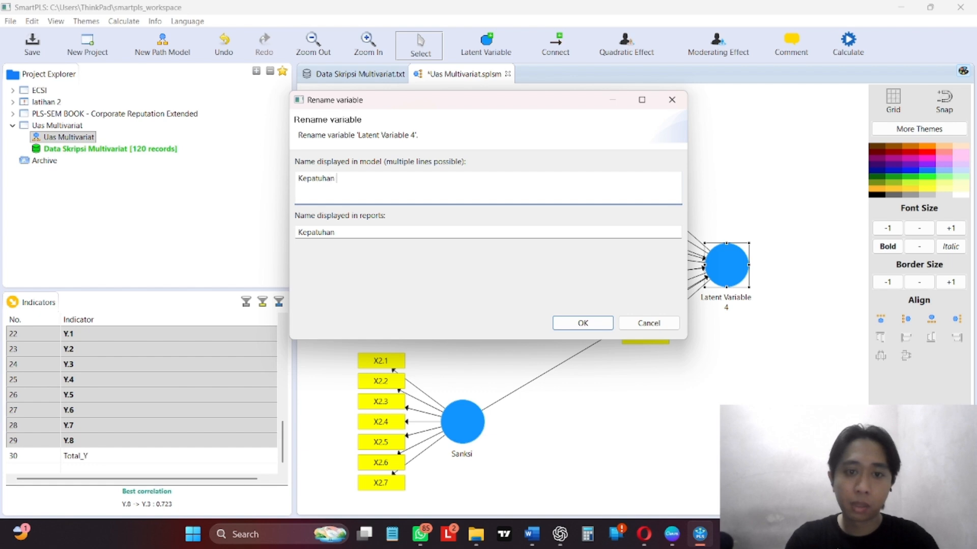
text( Pajak)
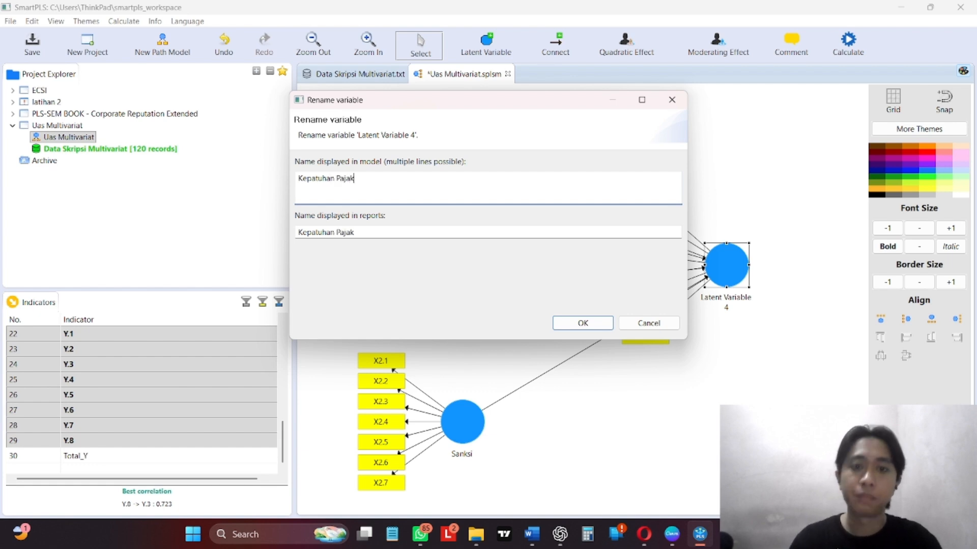
click(604, 329)
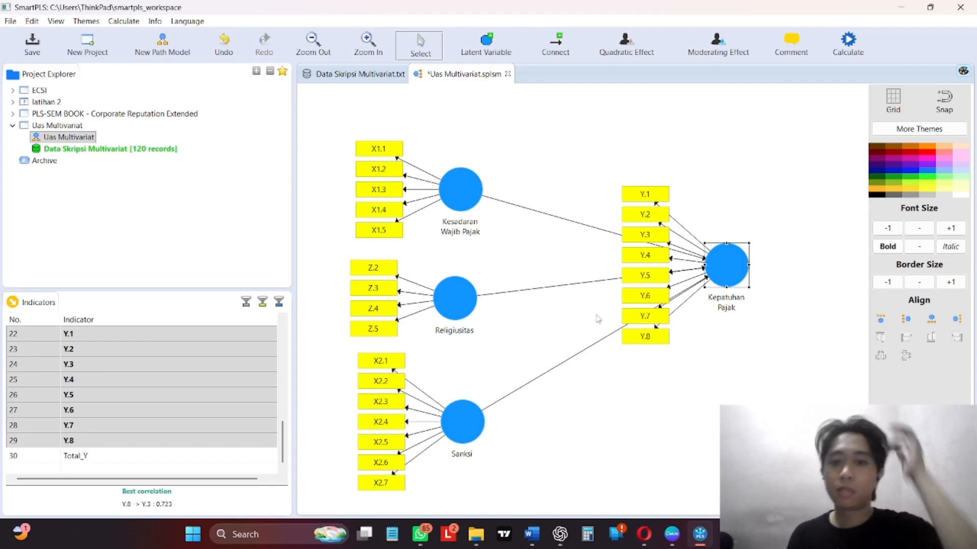
Hide the indicators of all four constructs: Kesadaran Wajib Pajak, Religiusitas, Sanksi and Kepatuhan Pajak.
click(465, 193)
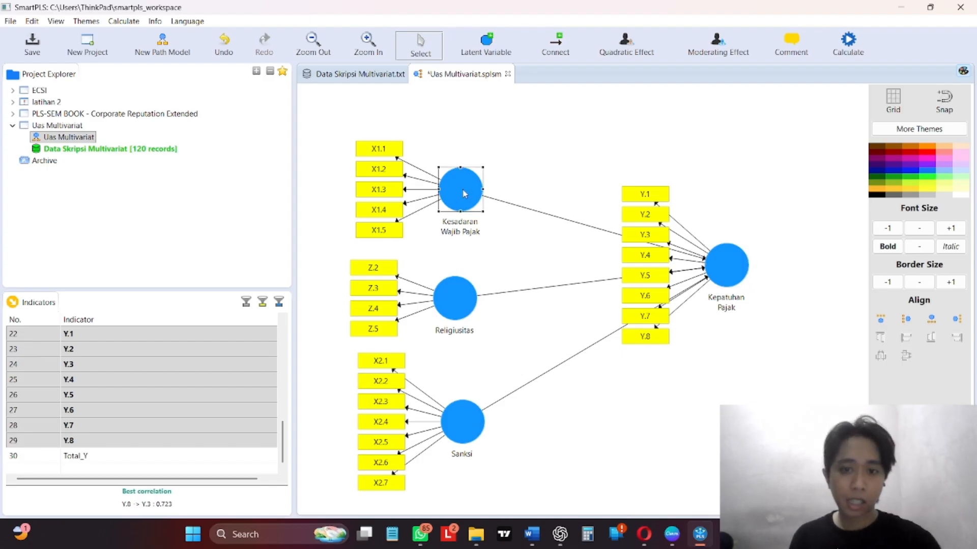
ctrl+click(465, 288)
ctrl+click(459, 402)
ctrl+click(726, 282)
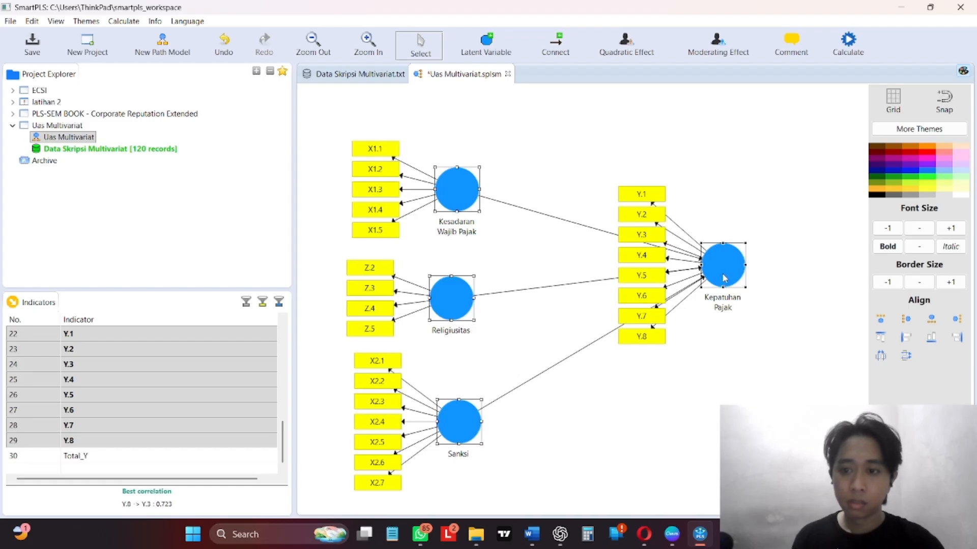
right_click(724, 271)
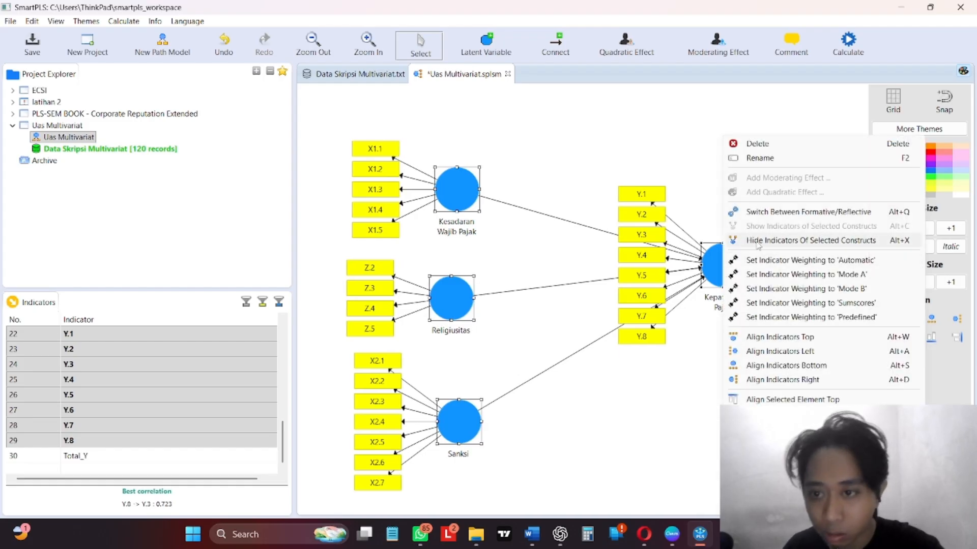
click(754, 242)
click(635, 433)
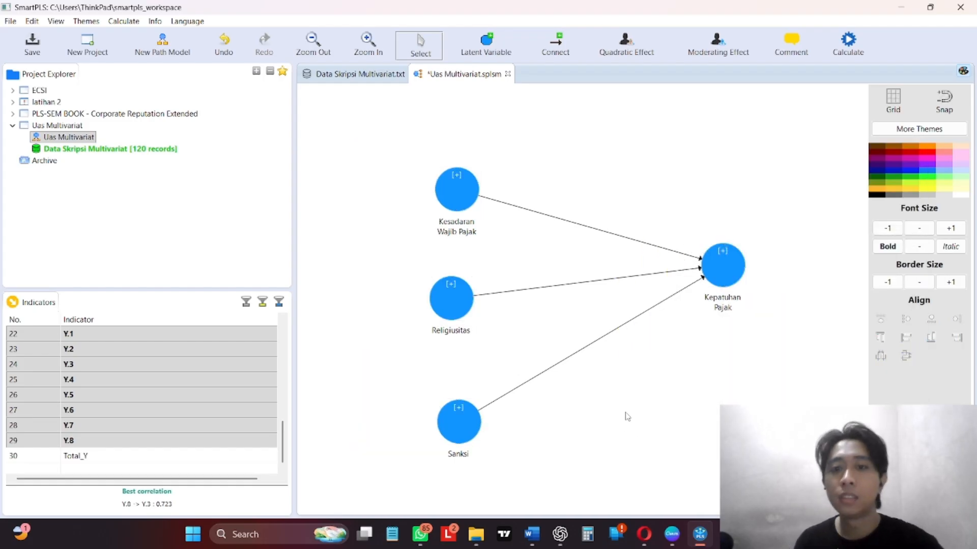
Set up a moderating effect on Kepatuhan Pajak with Religiusitas as moderator and Kesadaran Wajib Pajak as independent variable.
right_click(725, 272)
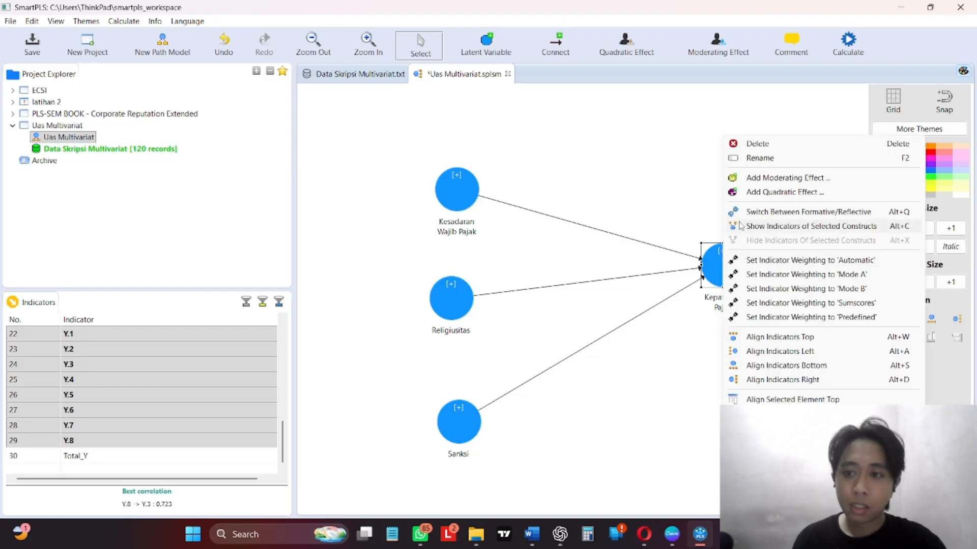
click(783, 179)
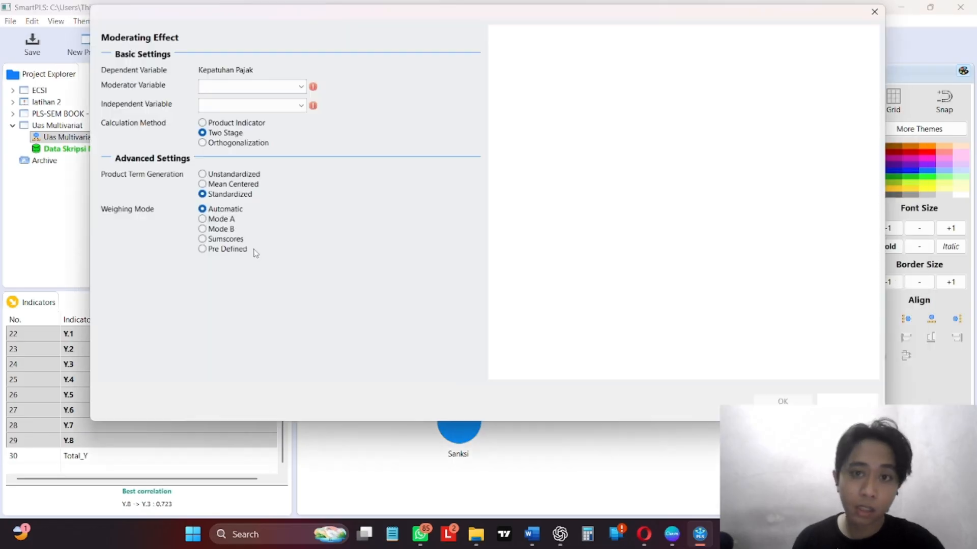
click(233, 93)
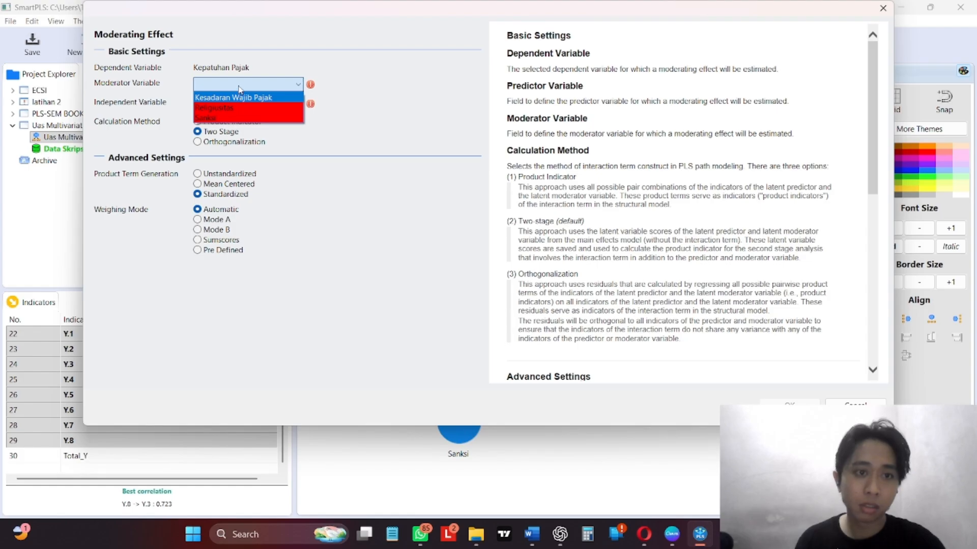
click(239, 108)
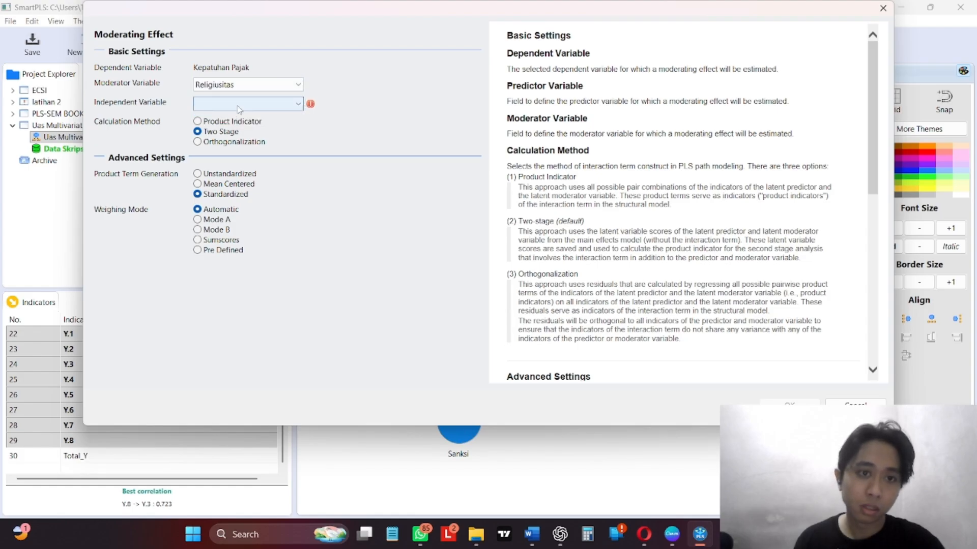
click(239, 105)
key(Up)
key(Up)
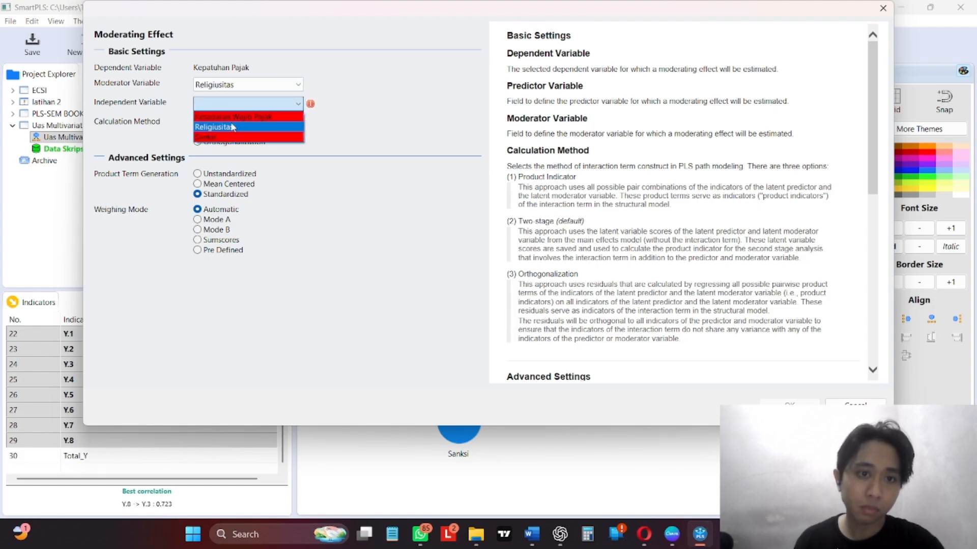
key(Return)
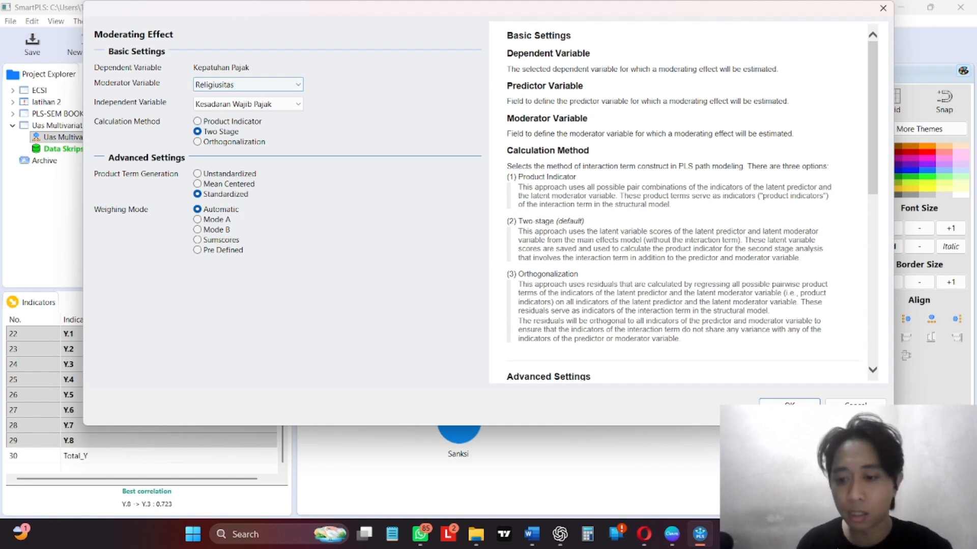
Check the moderator in the Lampiran 2 PDF's thesis title in the browser, and create the SmartPLS moderating effect with Kesadaran Wajib Pajak as independent variable.
click(643, 534)
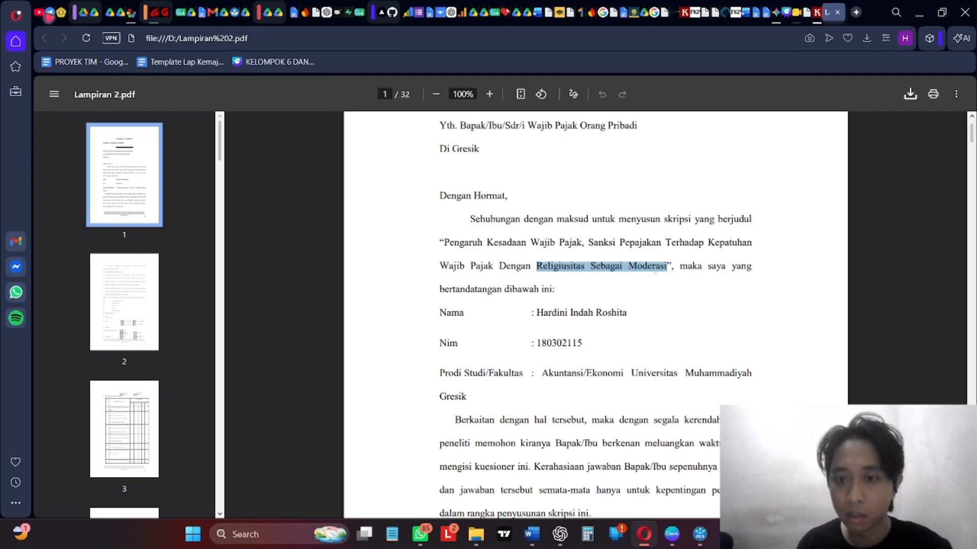
drag(537, 267, 573, 266)
click(612, 307)
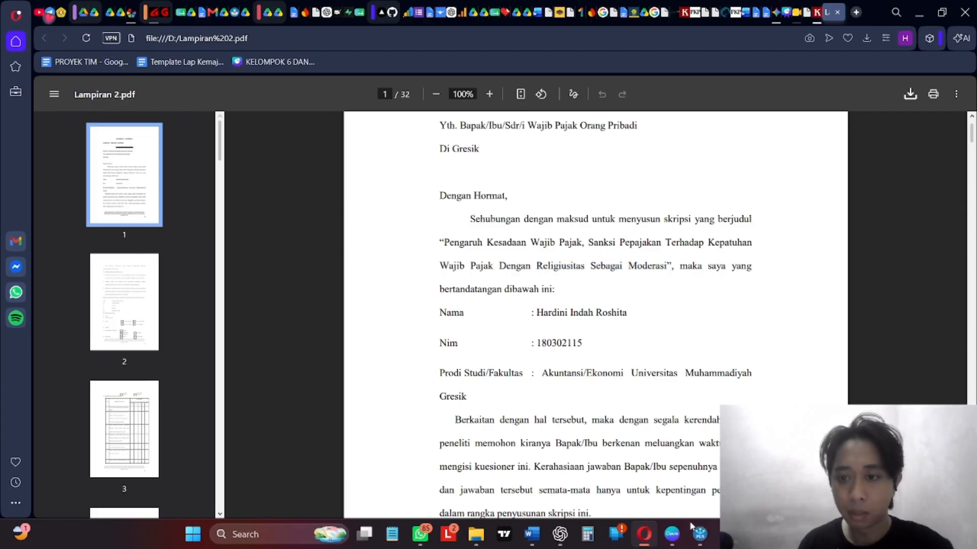
click(700, 534)
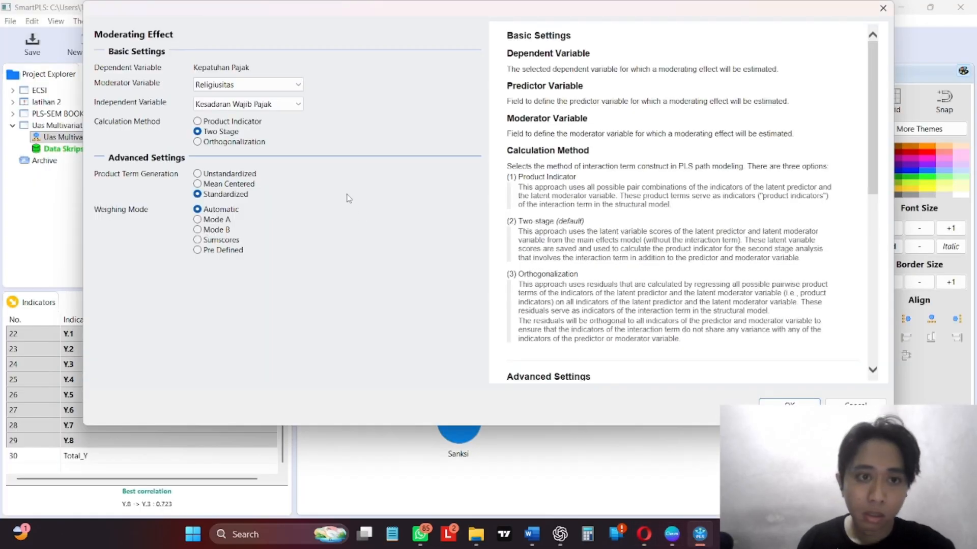
click(236, 105)
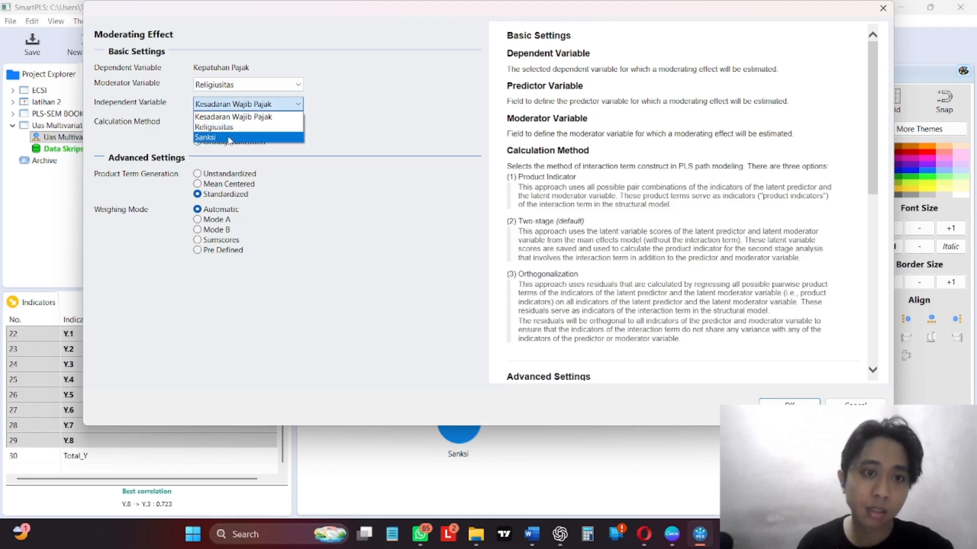
click(237, 118)
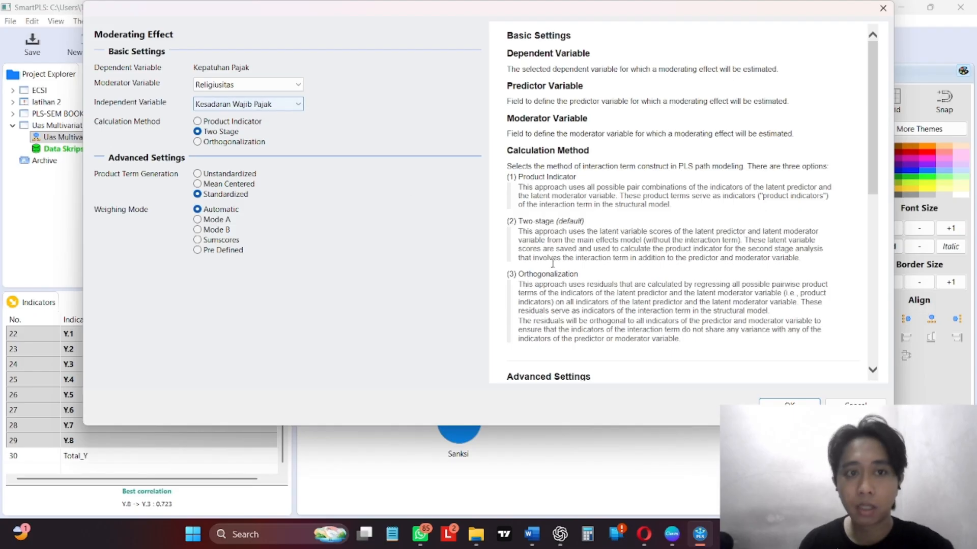
click(781, 403)
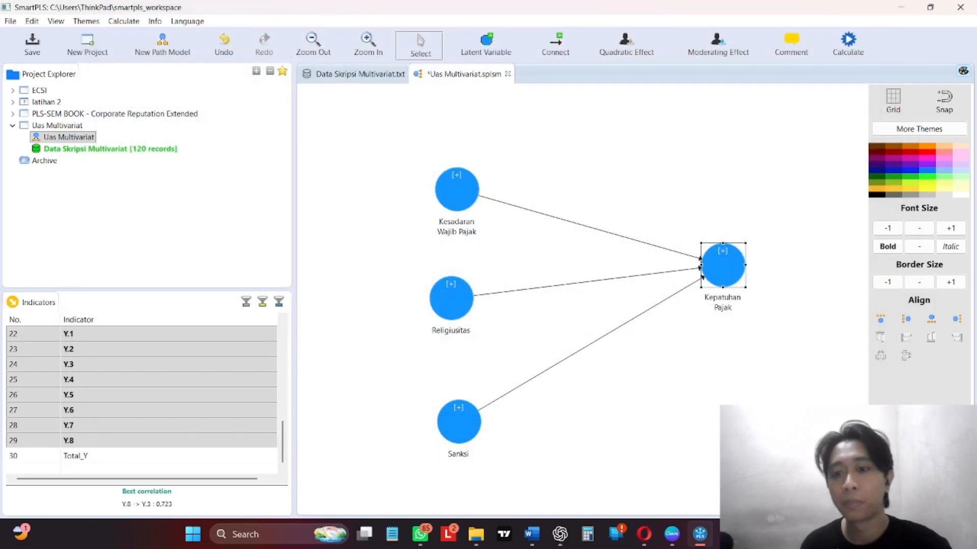
Place the new moderating effect below and slightly left of Kepatuhan Pajak and rename it Moderating X1.
drag(692, 340, 667, 374)
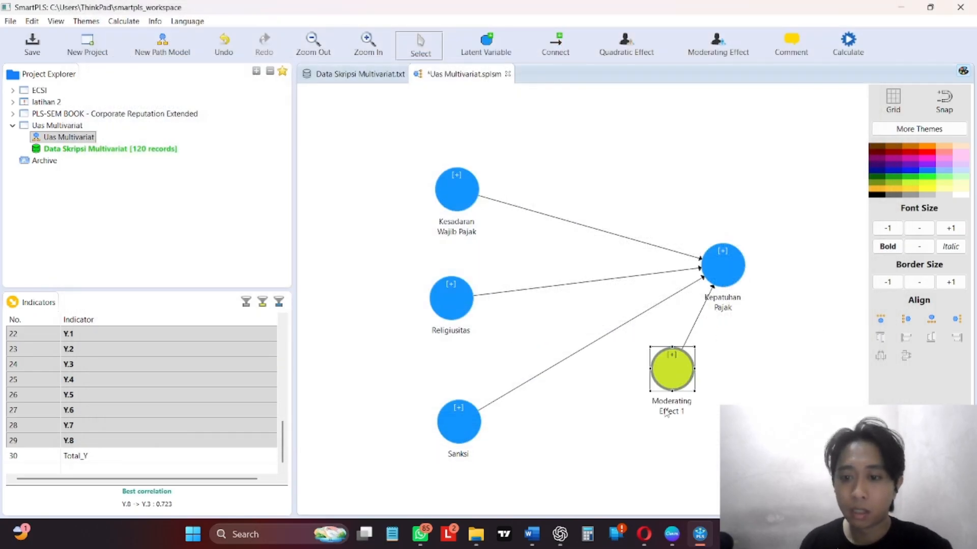
right_click(666, 413)
click(681, 47)
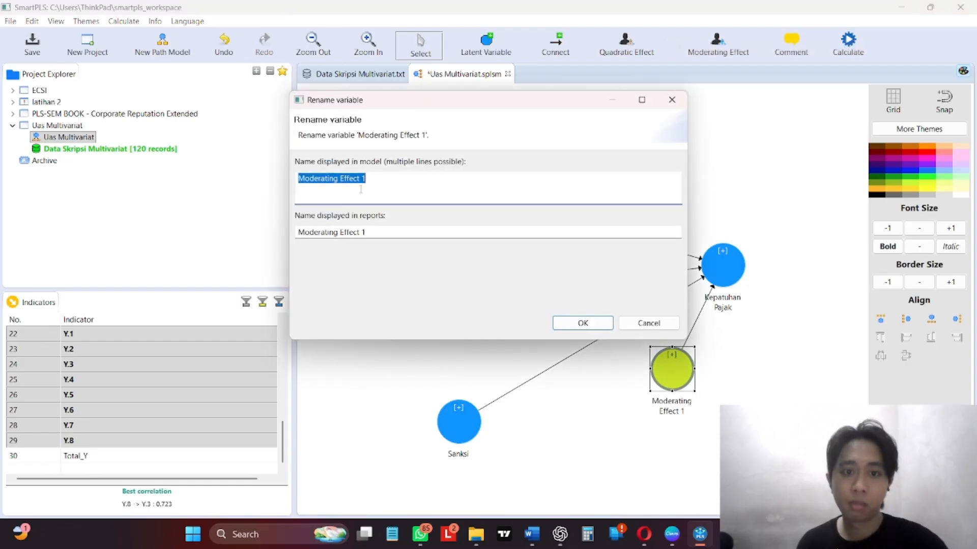
drag(367, 178, 339, 178)
text(X)
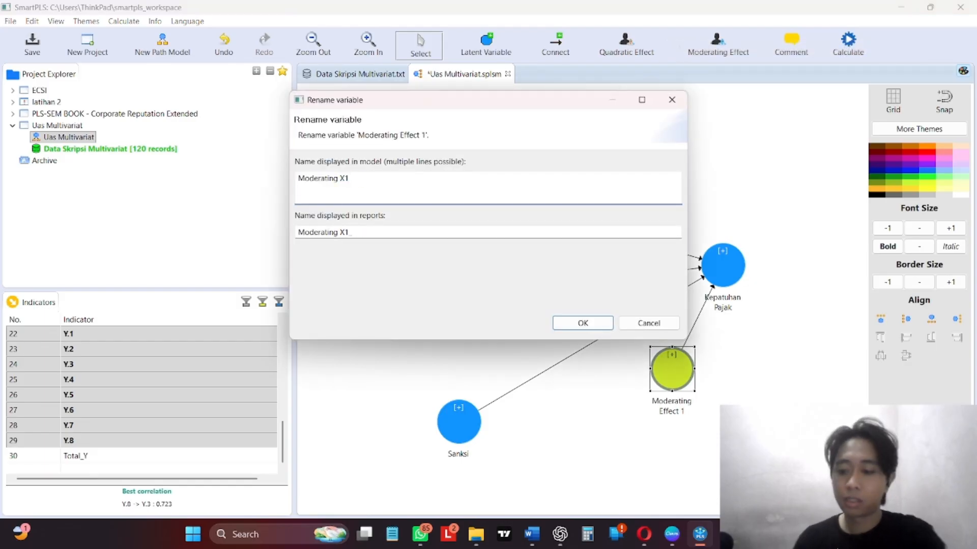
click(593, 324)
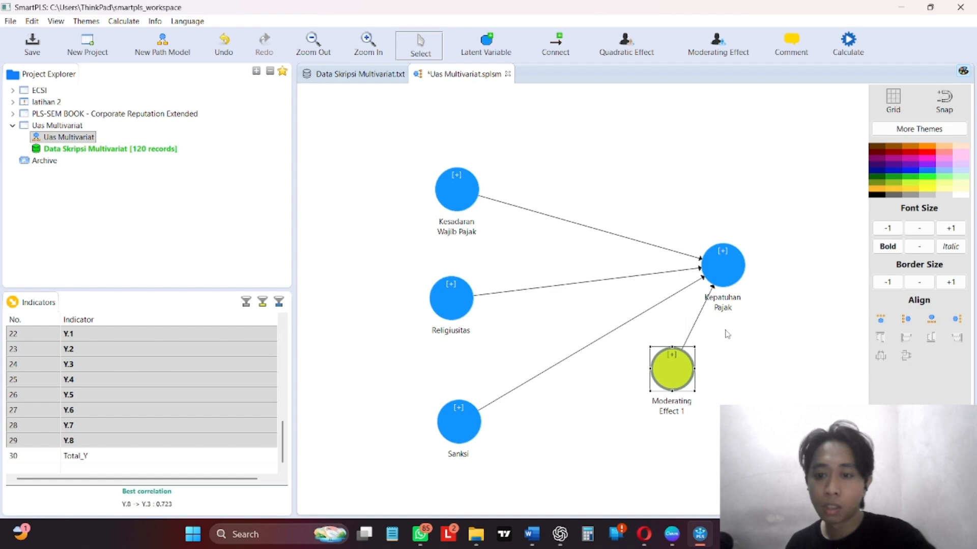
Add a second moderating effect on Kepatuhan Pajak with Religiusitas as moderator and Sanksi as independent variable.
right_click(737, 280)
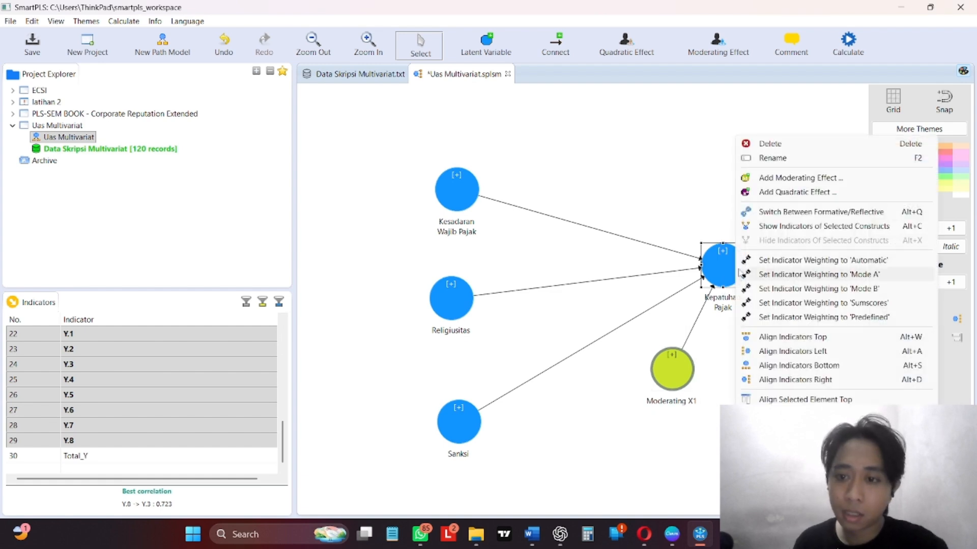
click(768, 177)
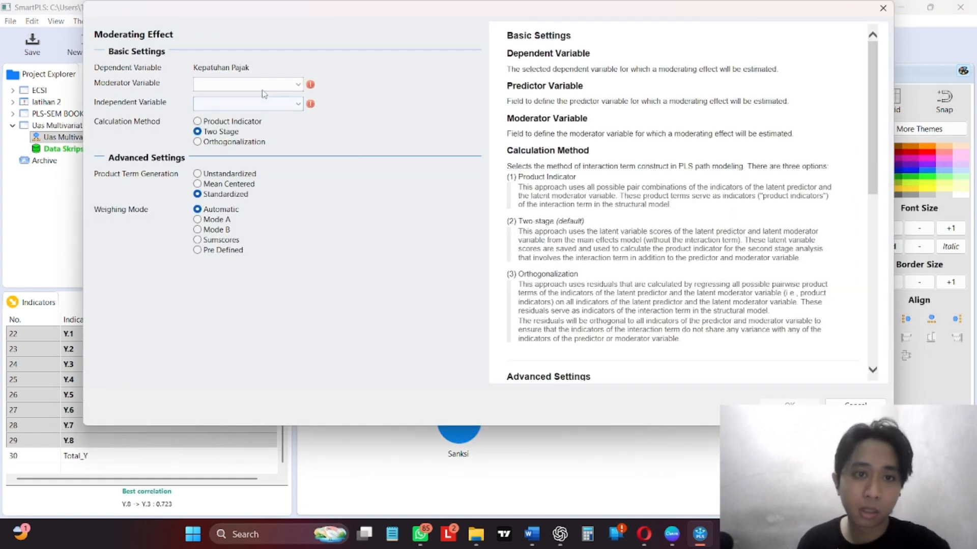
click(262, 85)
click(258, 106)
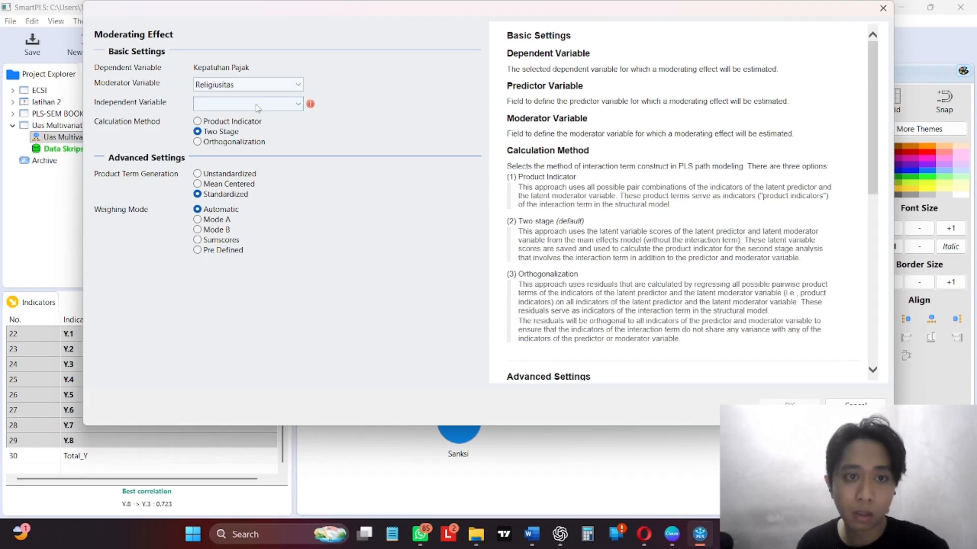
click(257, 106)
click(246, 128)
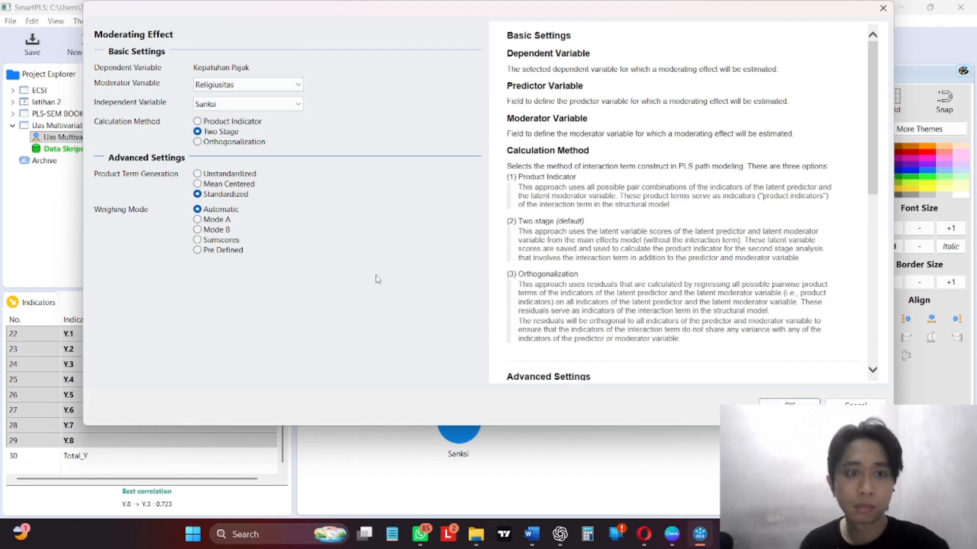
click(789, 403)
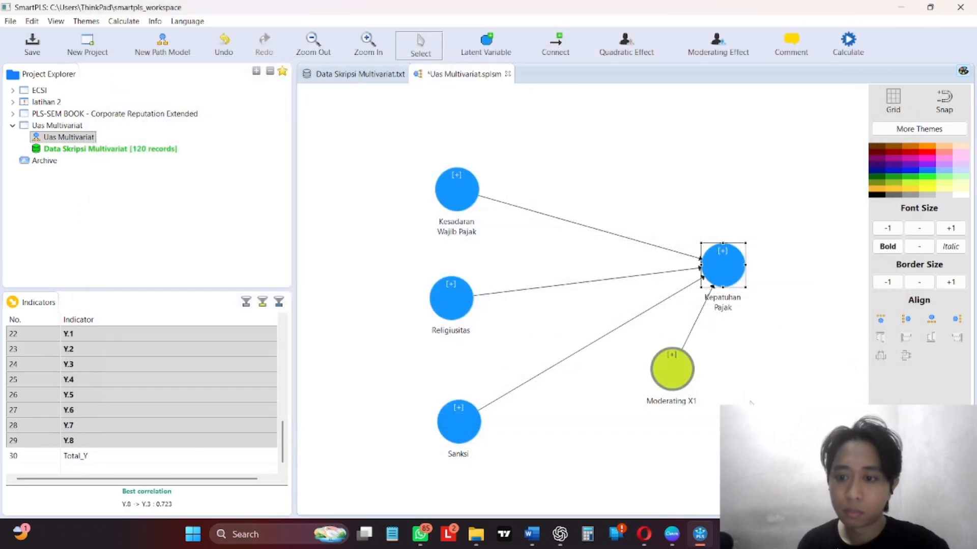
Rename the second moderating effect Moderating X2 and place it beside Moderating X1, below Kepatuhan Pajak.
drag(672, 370, 754, 392)
right_click(754, 391)
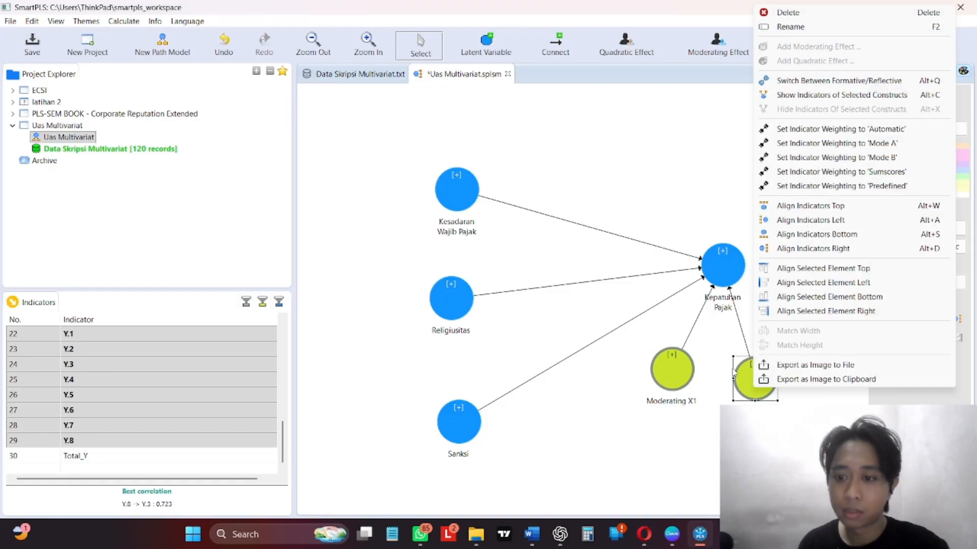
click(786, 26)
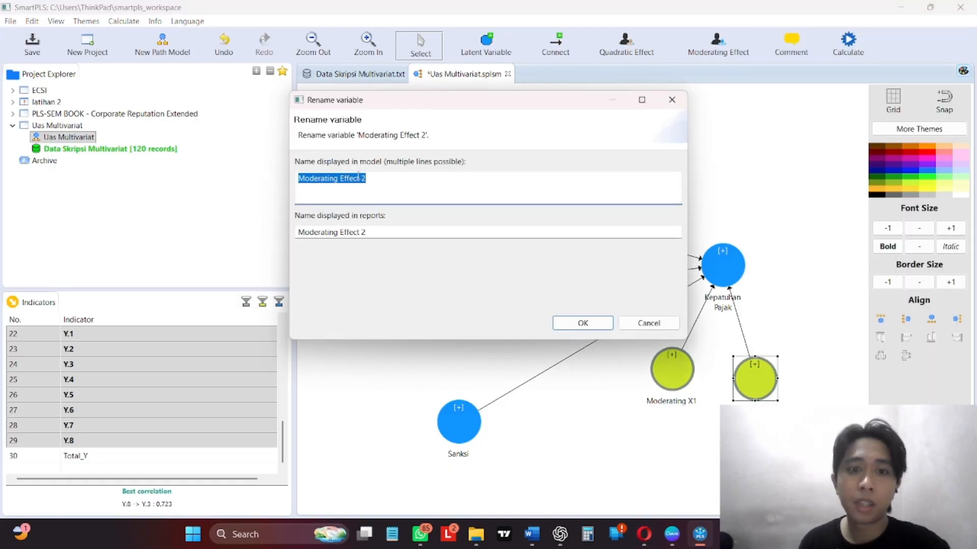
click(343, 178)
drag(340, 174, 361, 175)
text(X)
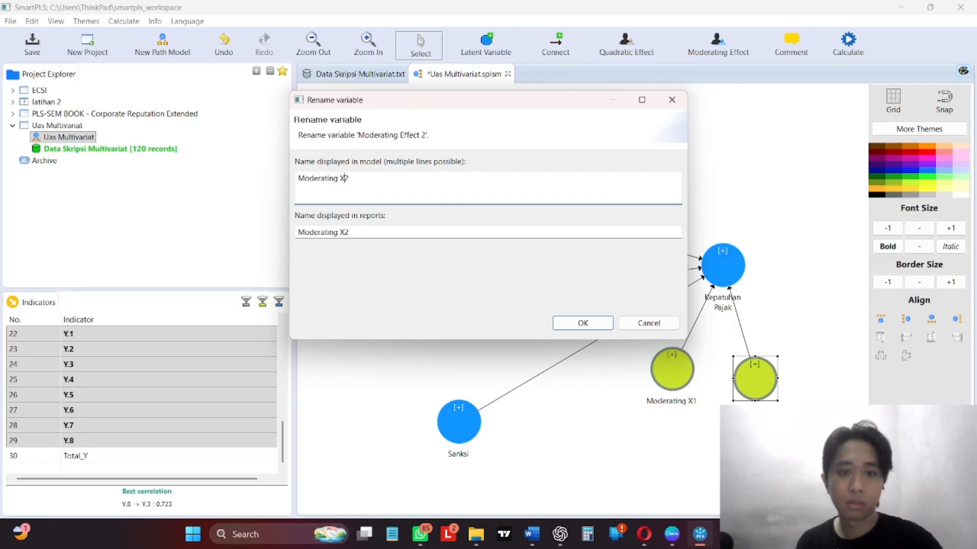
click(578, 316)
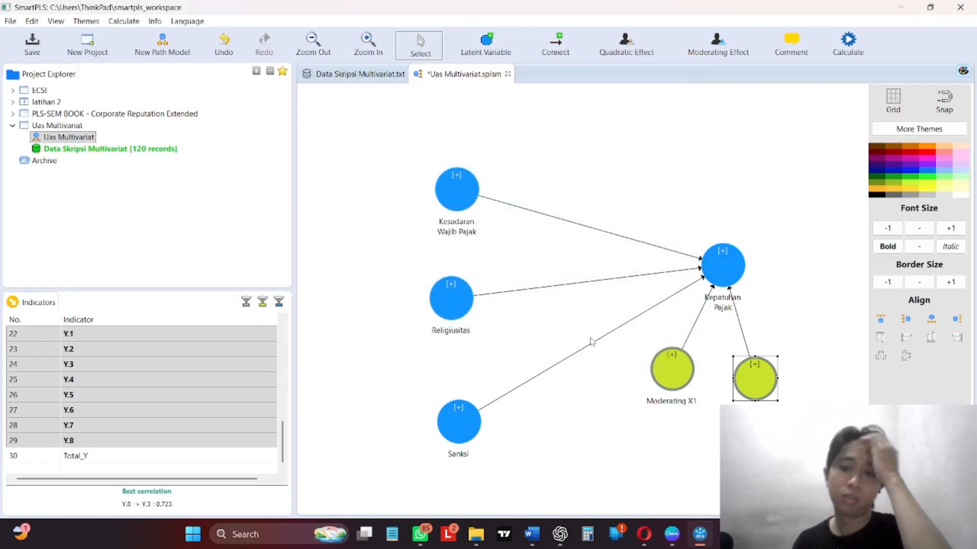
drag(746, 388, 731, 375)
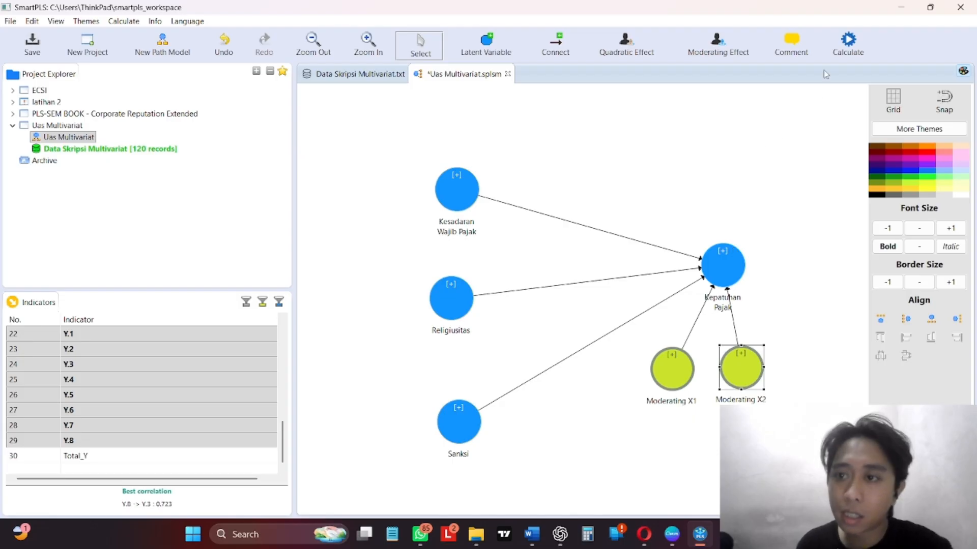
Run the PLS Algorithm on the model and examine the outer loadings of all indicators in the report.
click(849, 40)
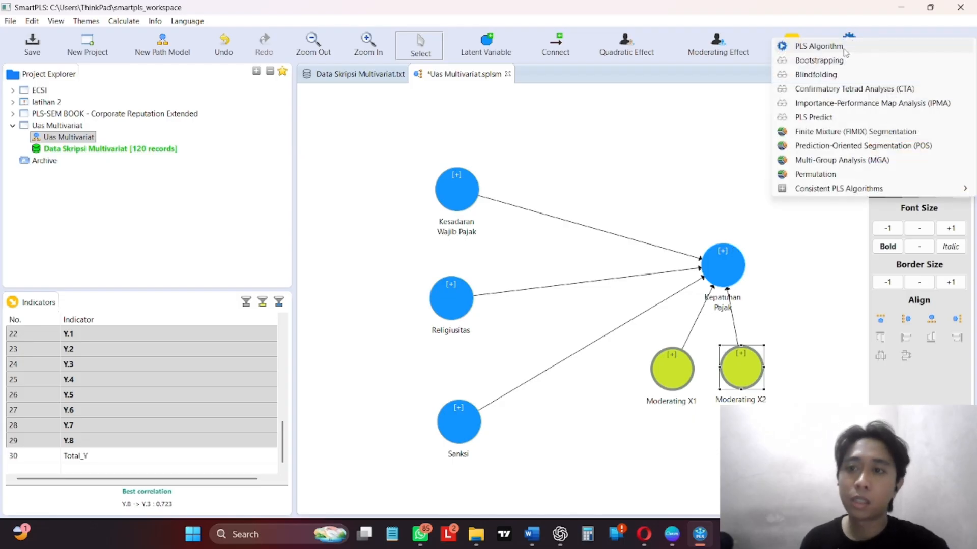
click(842, 46)
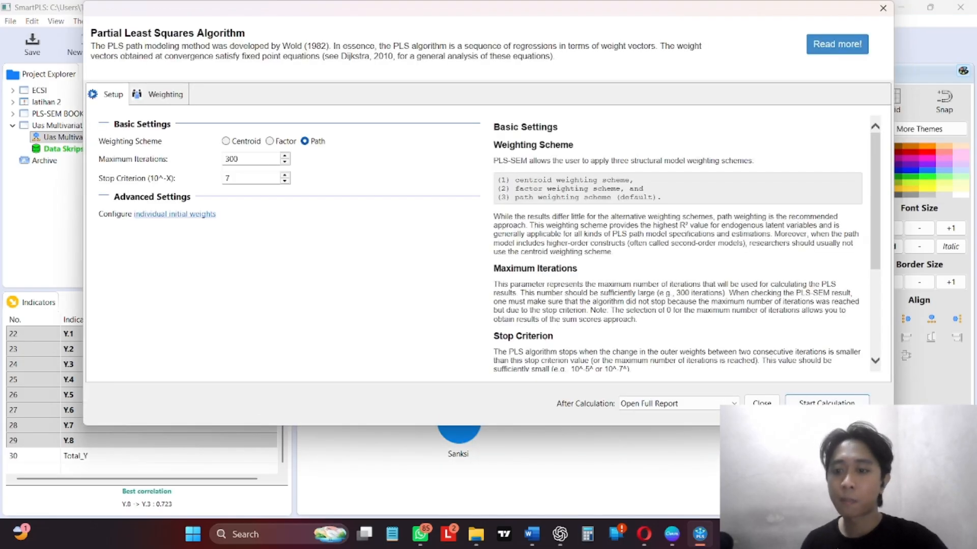
key(Return)
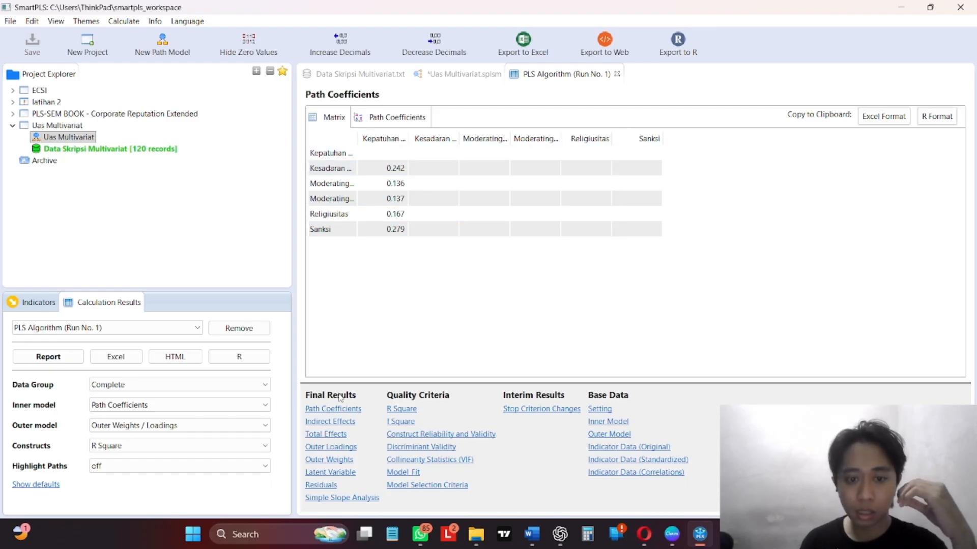
click(331, 448)
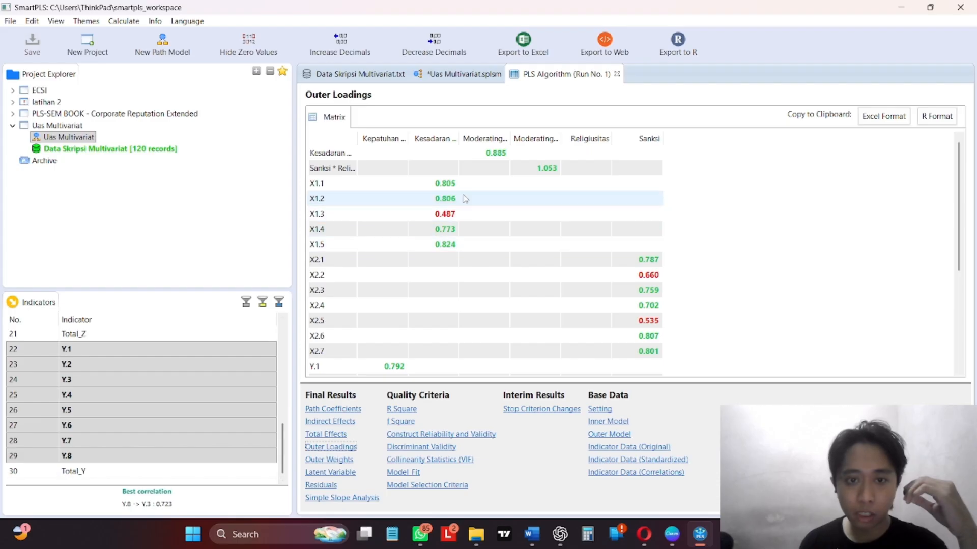
scroll(463, 203, down, 4)
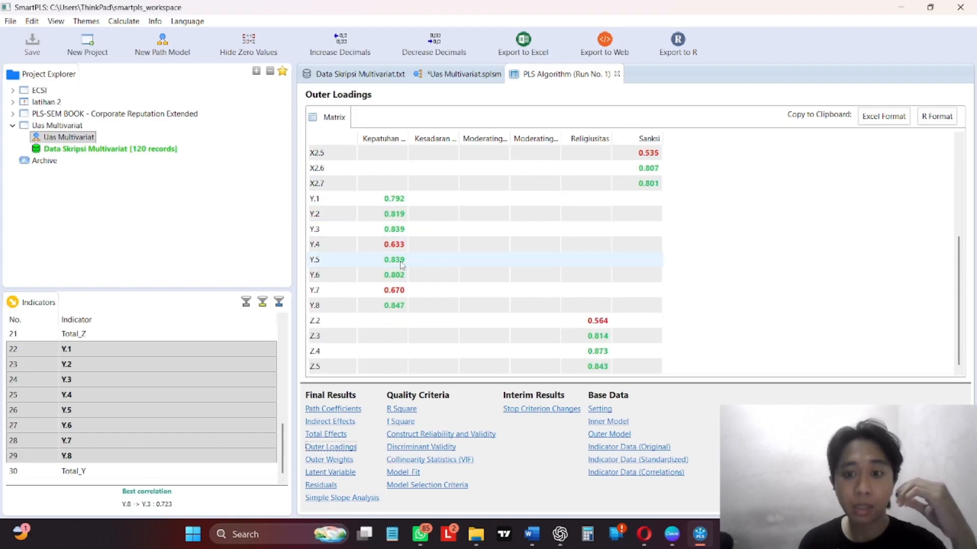
Review the outer loadings of all indicators across the whole matrix.
scroll(414, 305, up, 4)
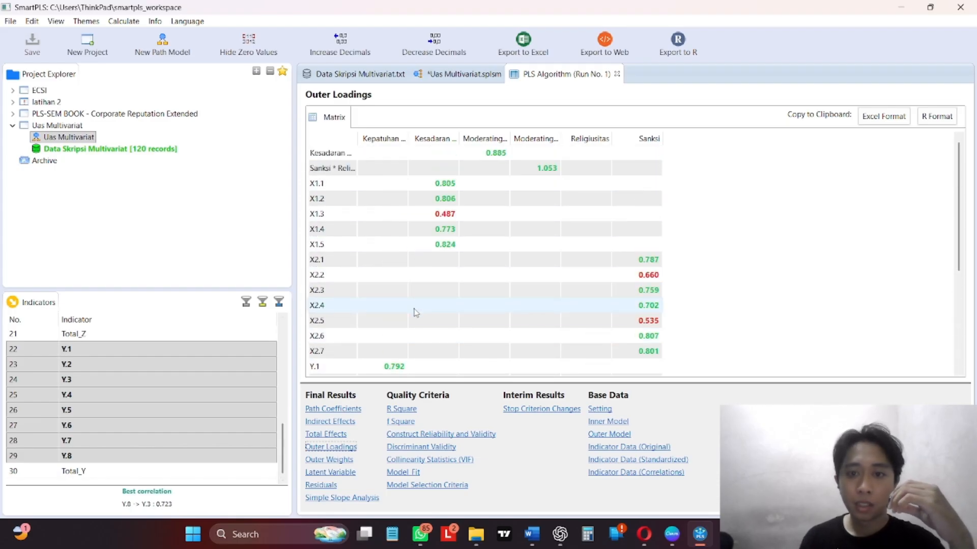
scroll(598, 262, down, 4)
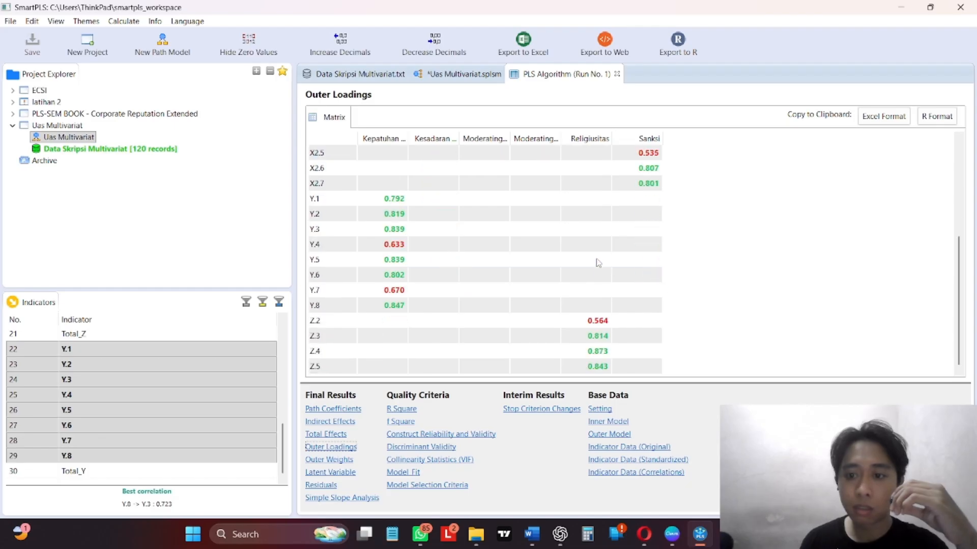
scroll(629, 304, up, 4)
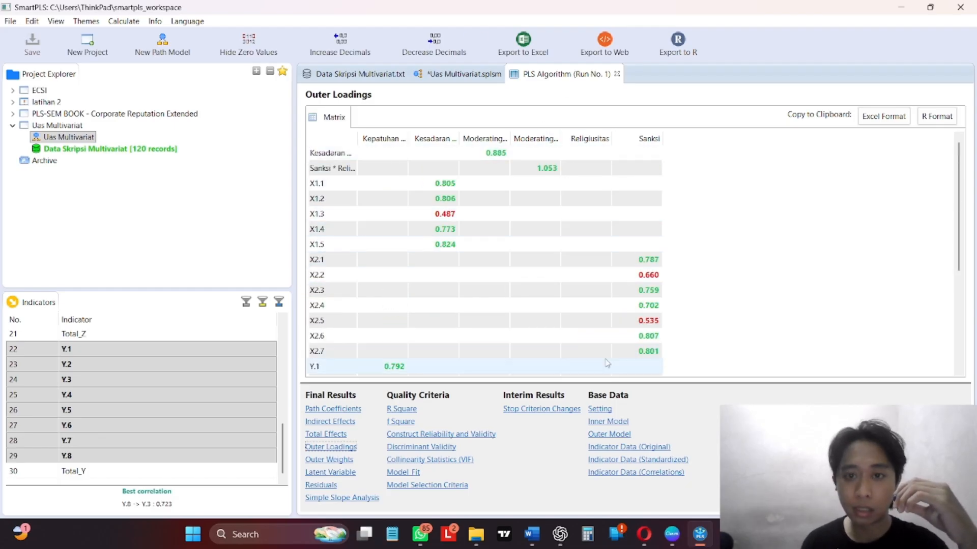
Examine the Construct Reliability and Validity results as a matrix and as Average Variance Extracted and Composite Reliability charts.
click(422, 435)
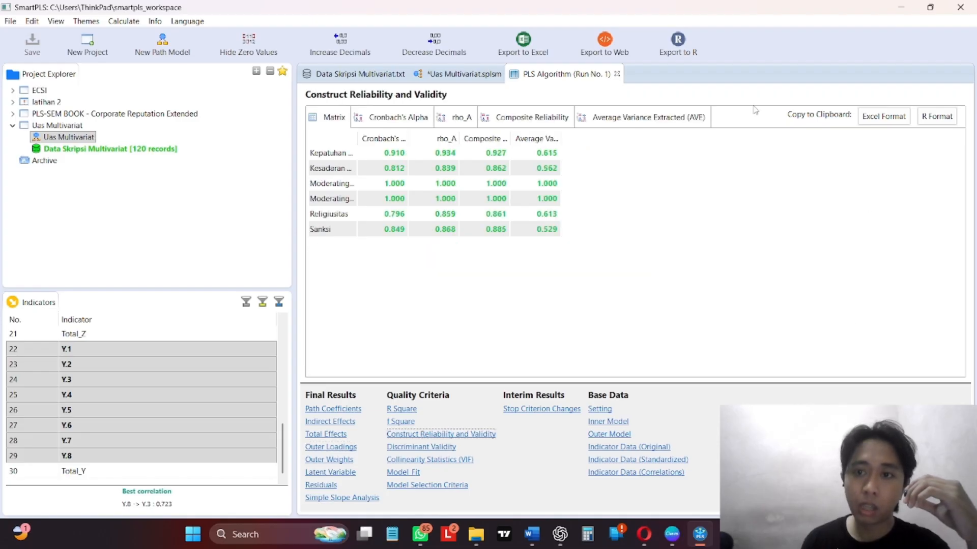
click(673, 118)
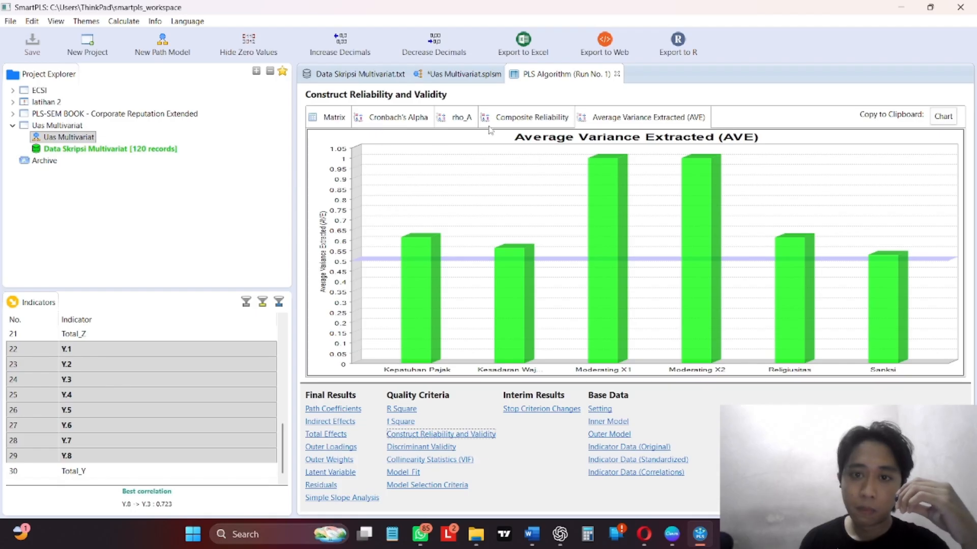
click(508, 122)
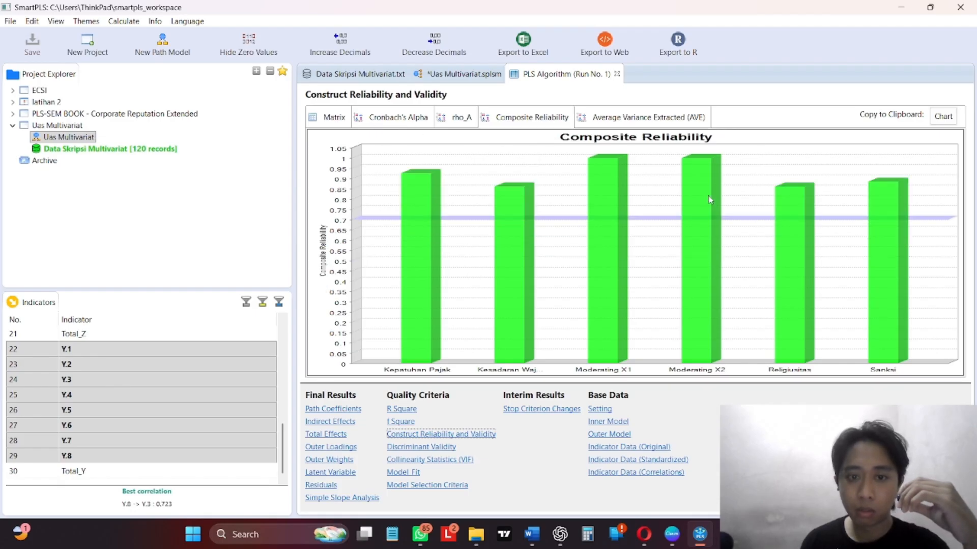
click(617, 117)
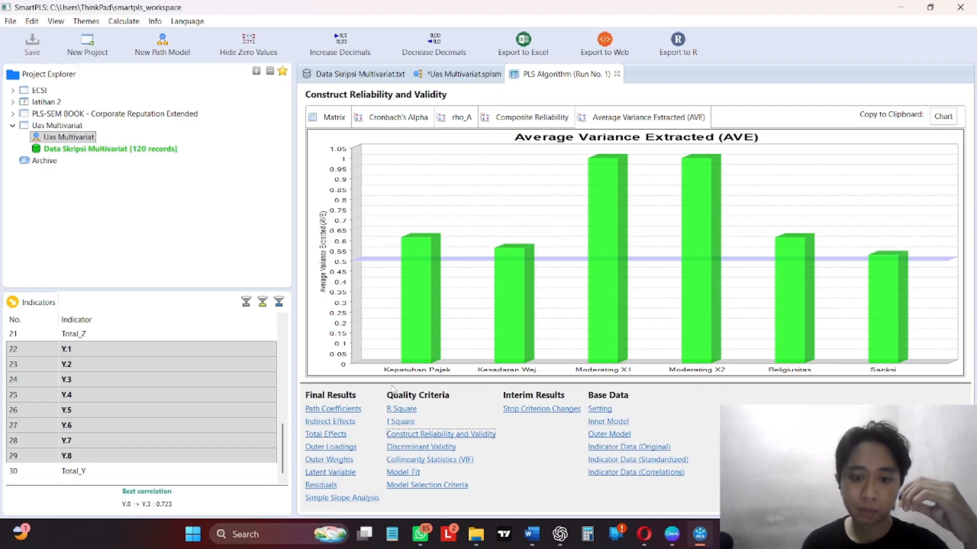
click(325, 124)
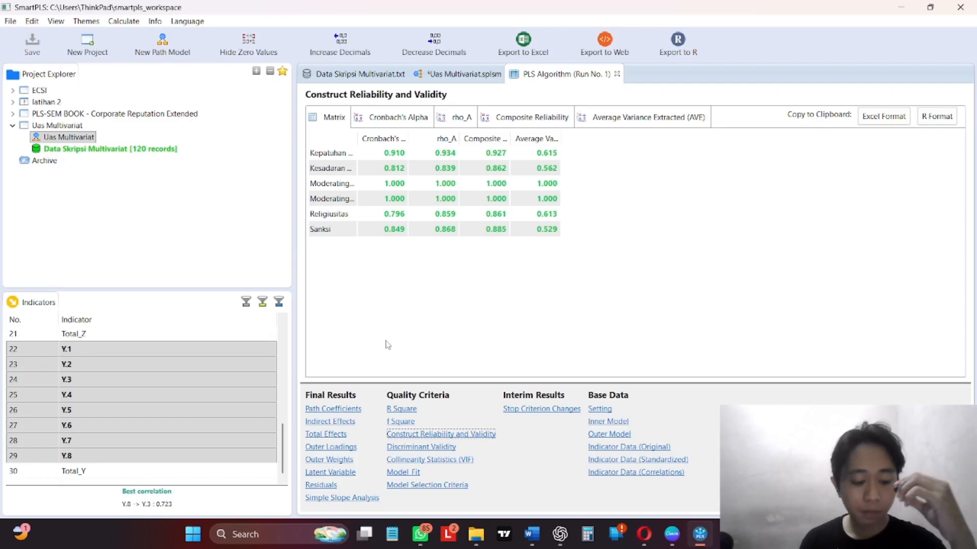
Compare the outer loadings with the Average Variance Extracted chart of the constructs.
click(328, 447)
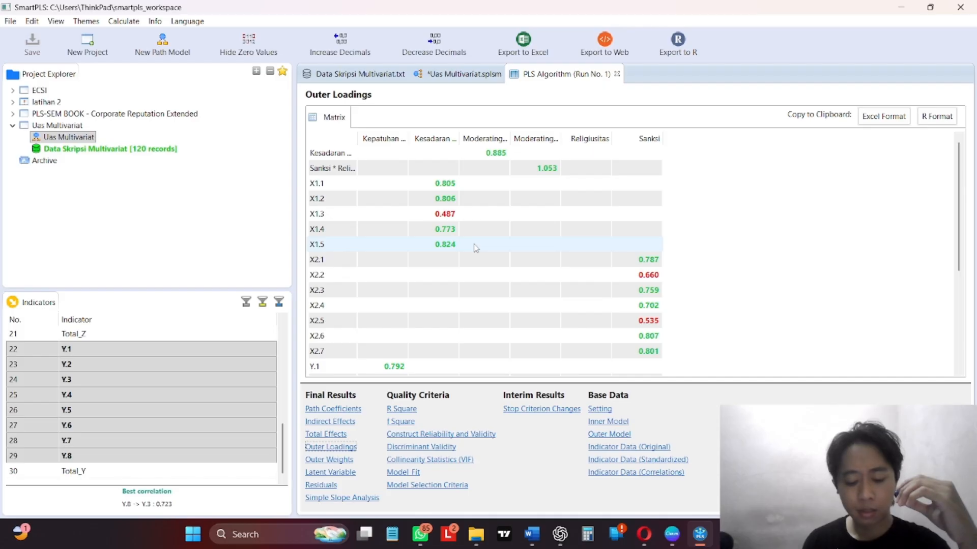
click(460, 435)
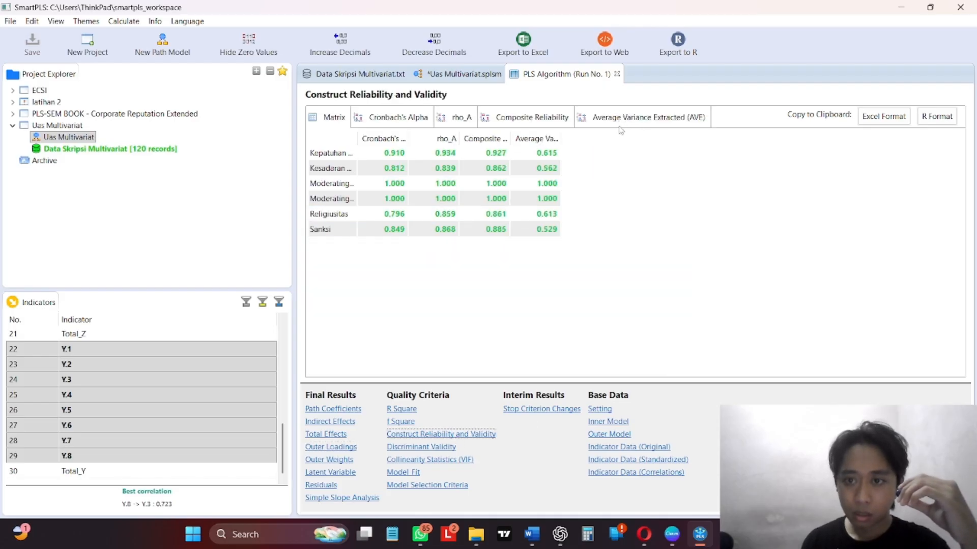
click(674, 122)
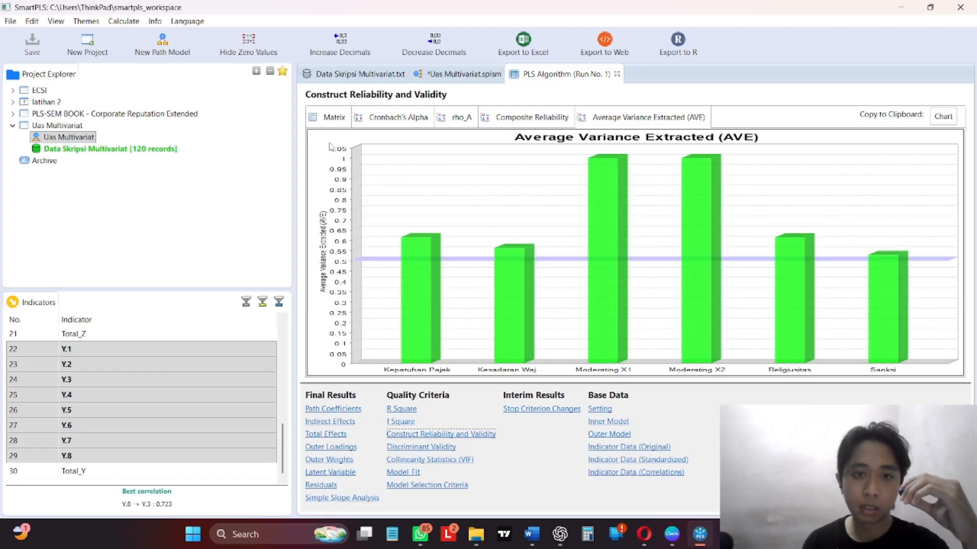
Recheck the outer loadings down to Z.5 and widen the Average Variance Extracted column in the Construct Reliability and Validity matrix.
click(319, 447)
scroll(442, 233, down, 2)
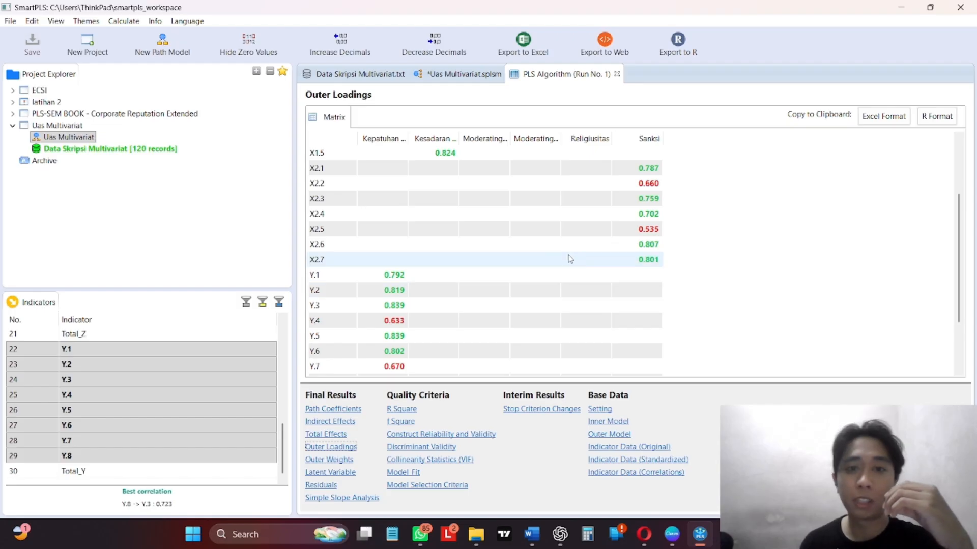
scroll(516, 261, down, 2)
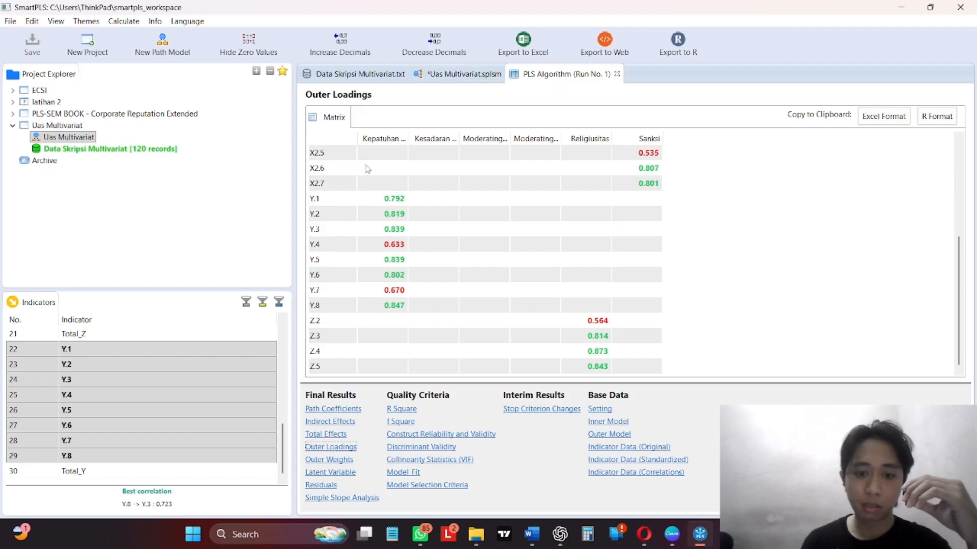
click(462, 435)
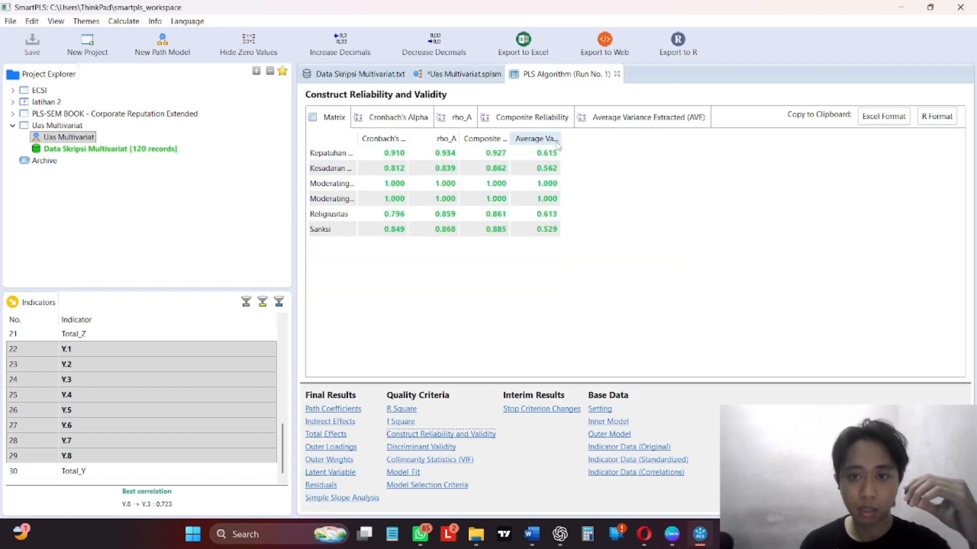
drag(559, 141, 596, 142)
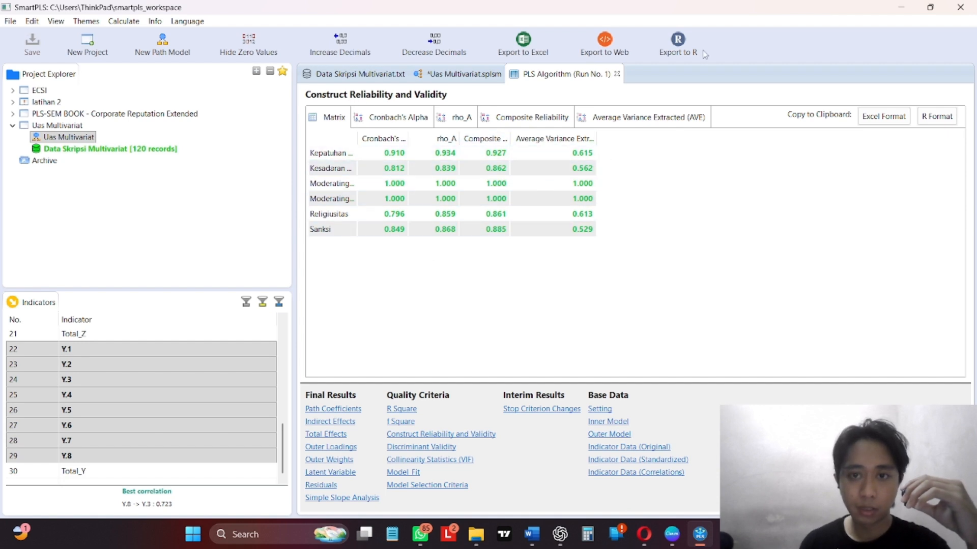
Run basic Bootstrapping on the Uas Multivariat model with 500 subsamples and a two-tailed test at significance level 0.05.
click(484, 75)
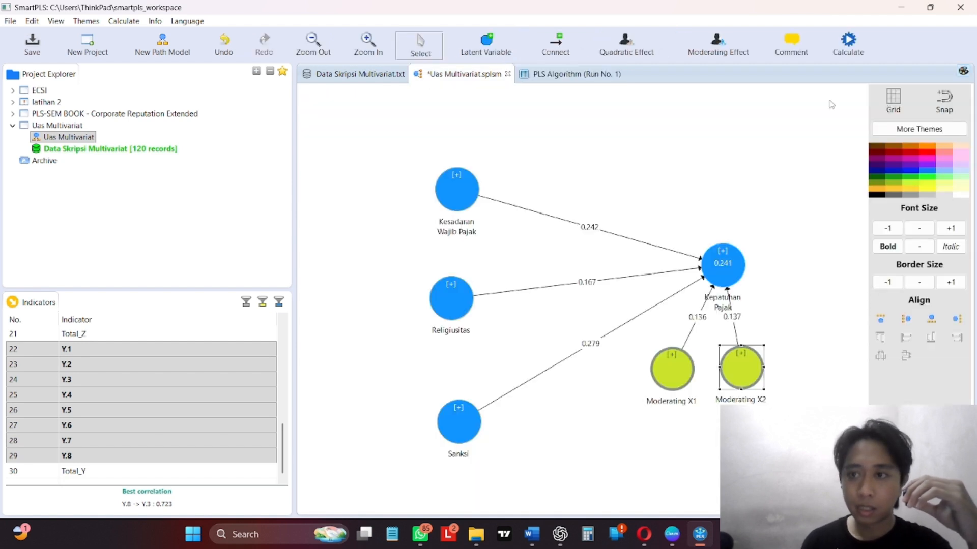
click(848, 41)
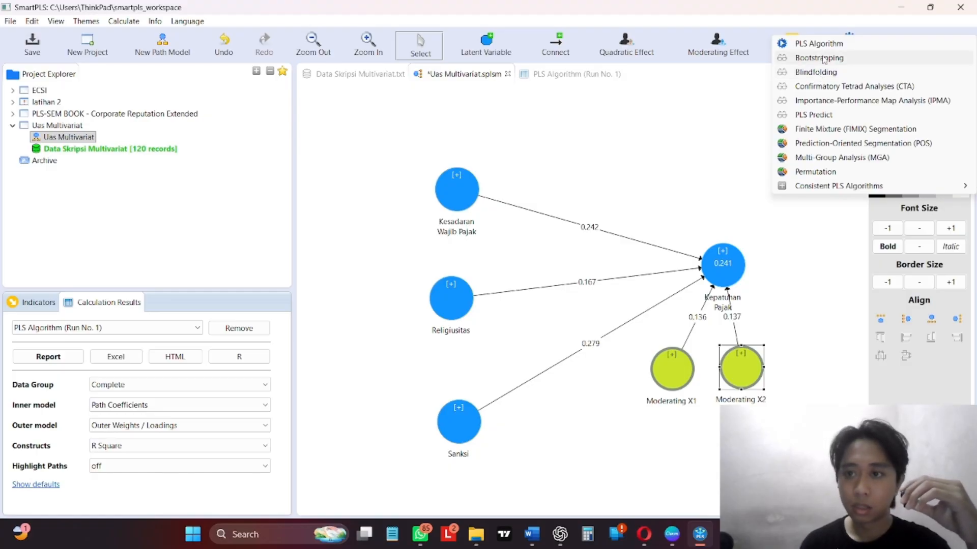
click(820, 58)
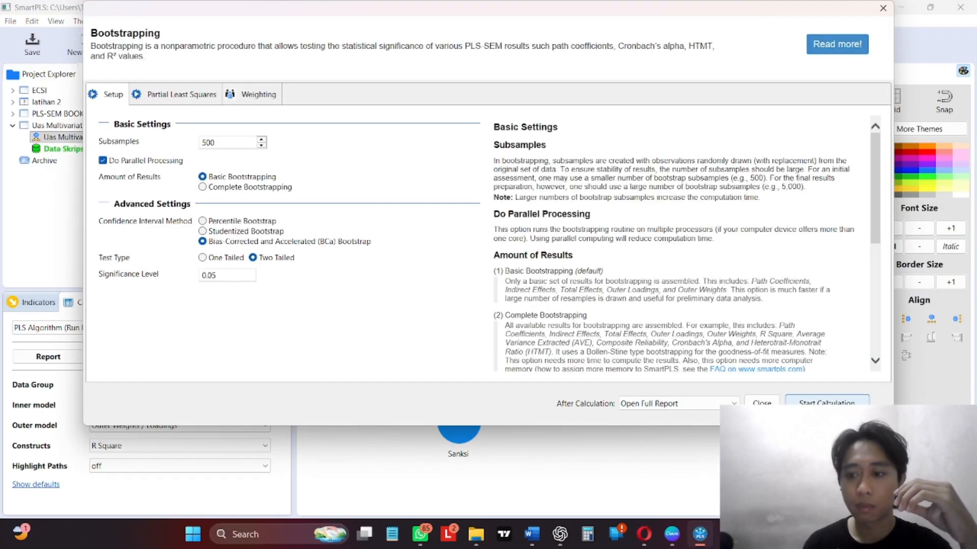
click(837, 401)
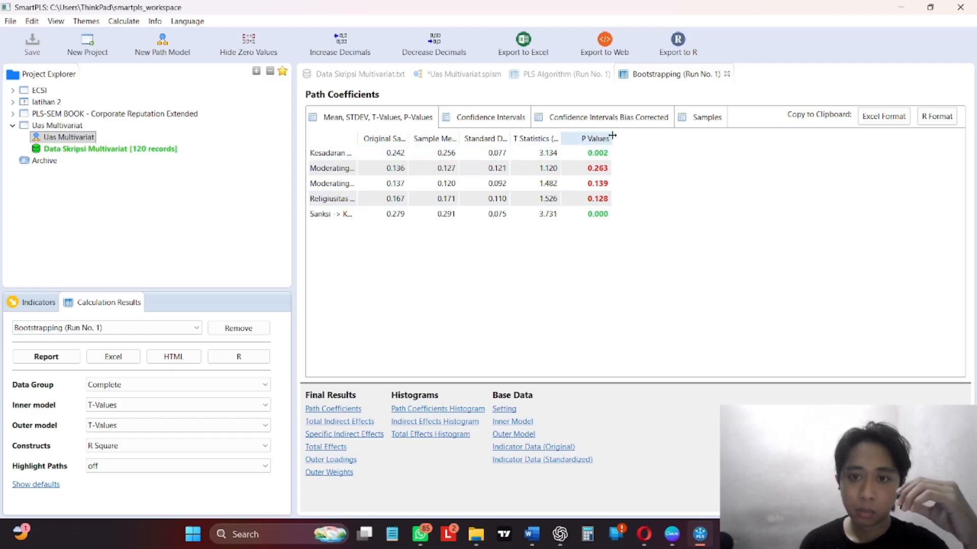
Resize the Path Coefficients columns so the full path names, Original Sample (O) and P Values are readable.
drag(612, 136, 644, 136)
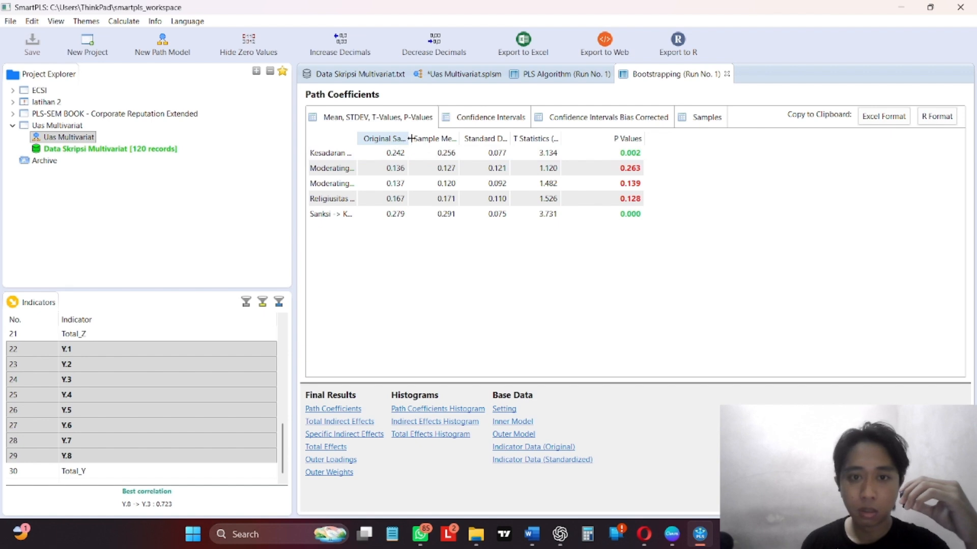
drag(408, 138, 430, 141)
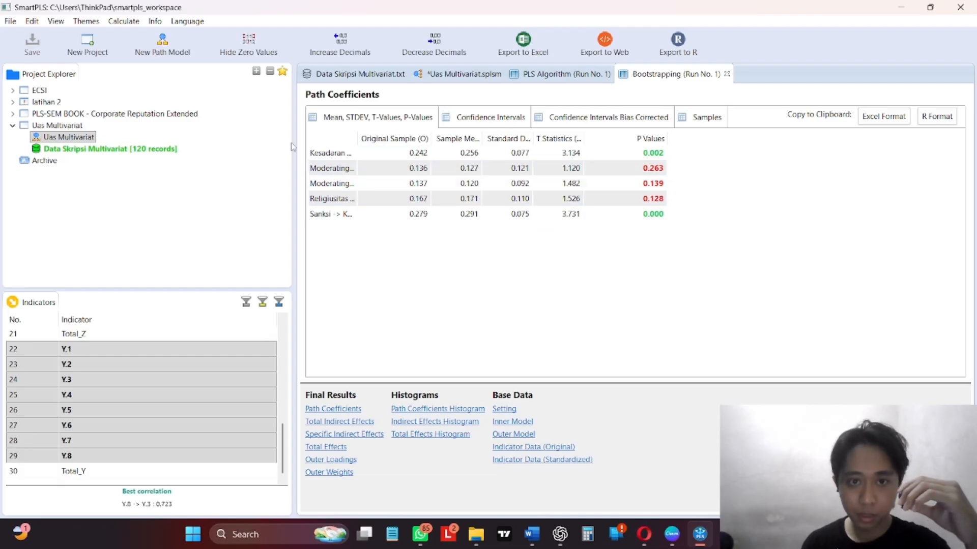
click(328, 154)
drag(358, 138, 474, 140)
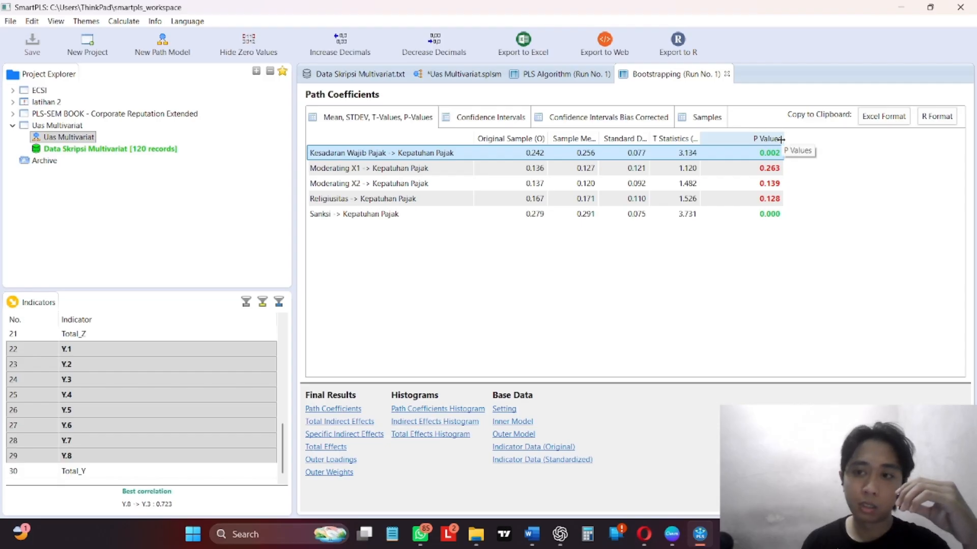
drag(784, 138, 760, 140)
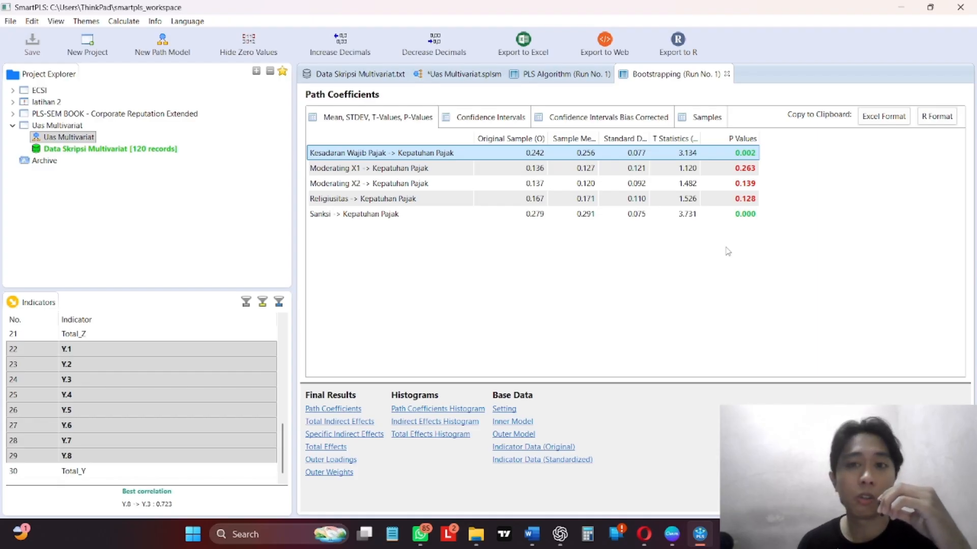
Run Blindfolding on the Uas Multivariat model with an omission distance of 7.
click(474, 75)
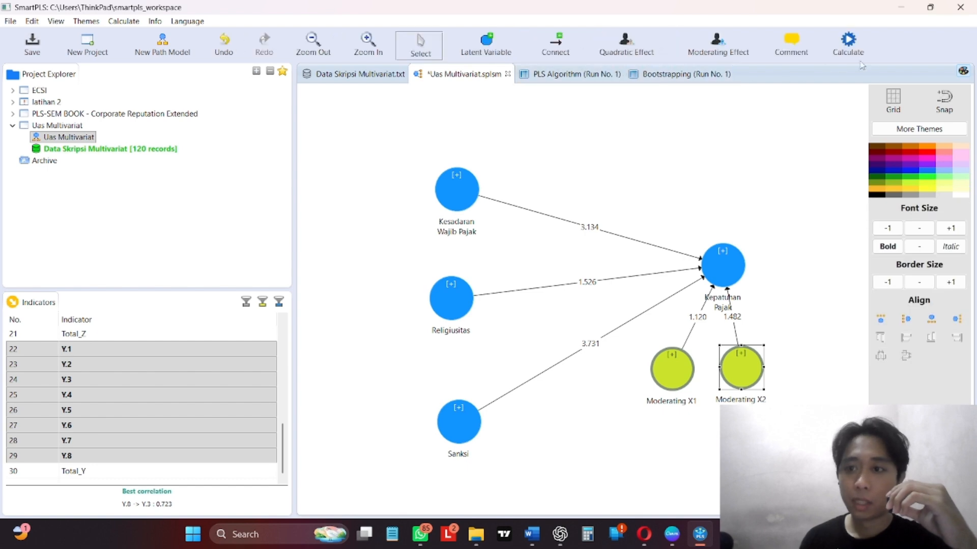
click(848, 43)
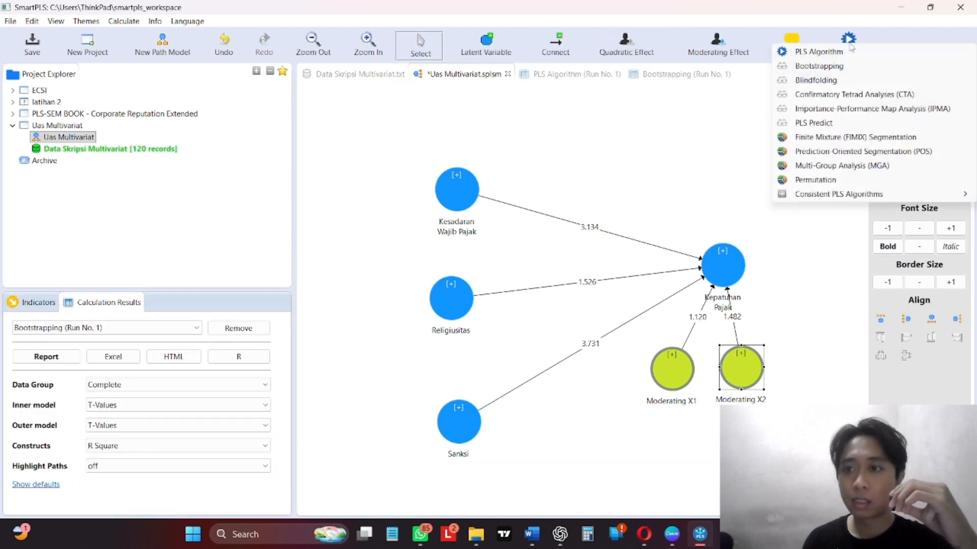
click(852, 81)
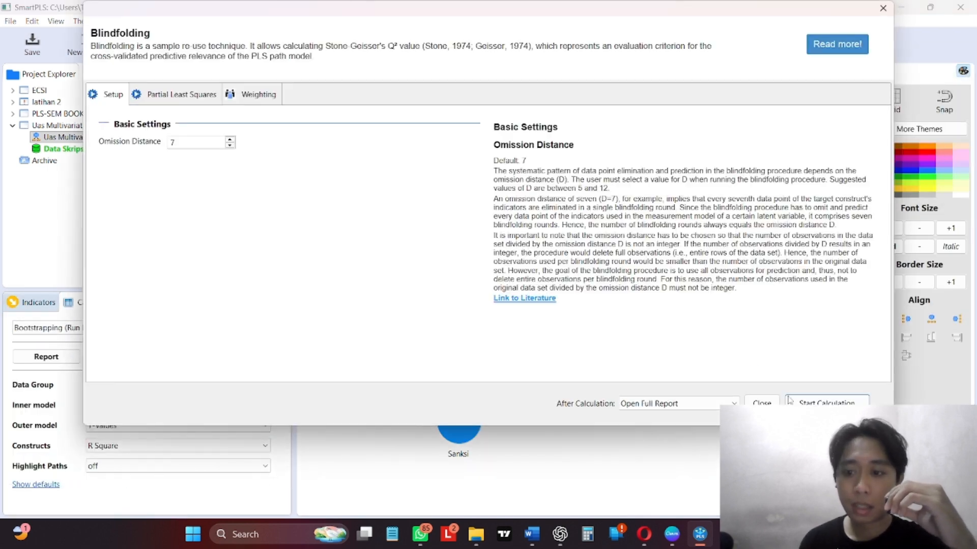
click(826, 402)
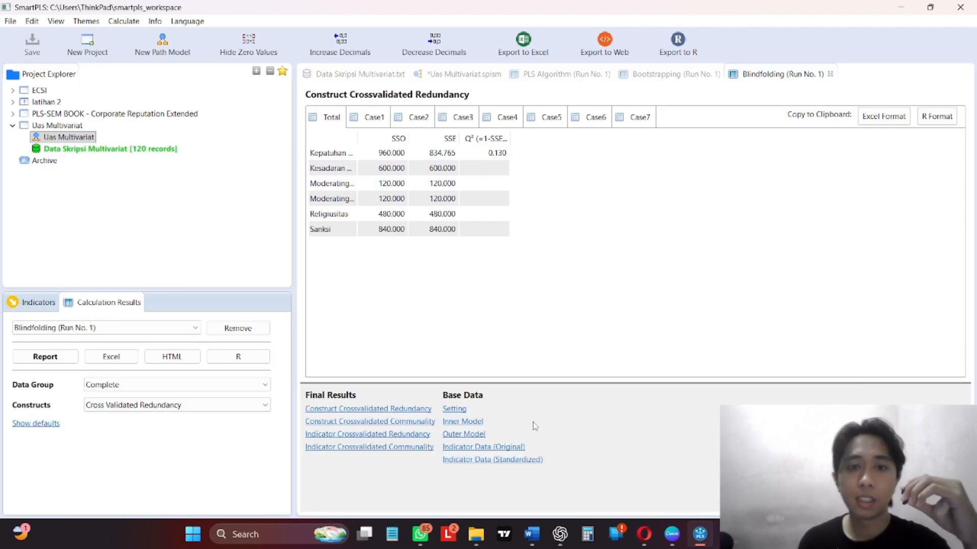
Widen the Q² and construct name columns of the Construct Crossvalidated Redundancy table to show their full text.
double_click(509, 137)
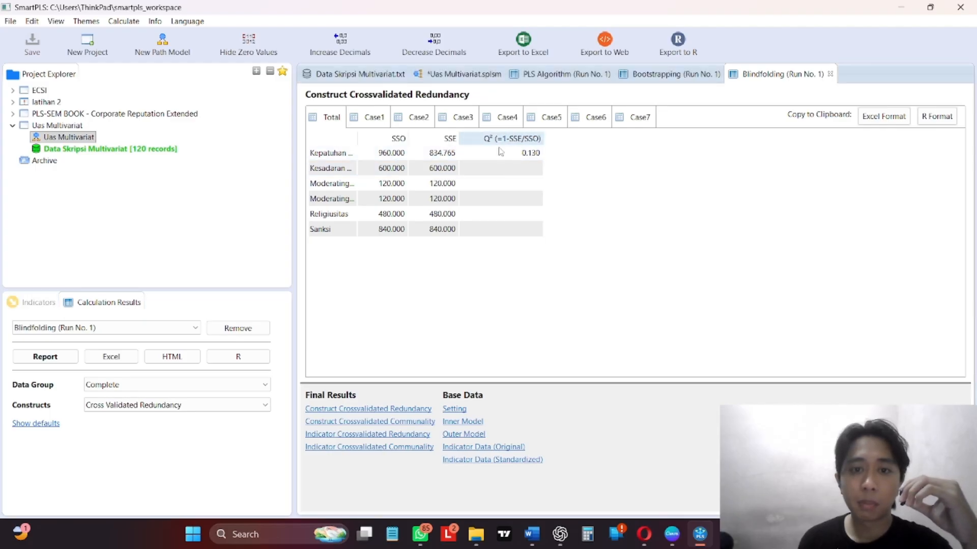
double_click(357, 135)
drag(438, 134, 533, 138)
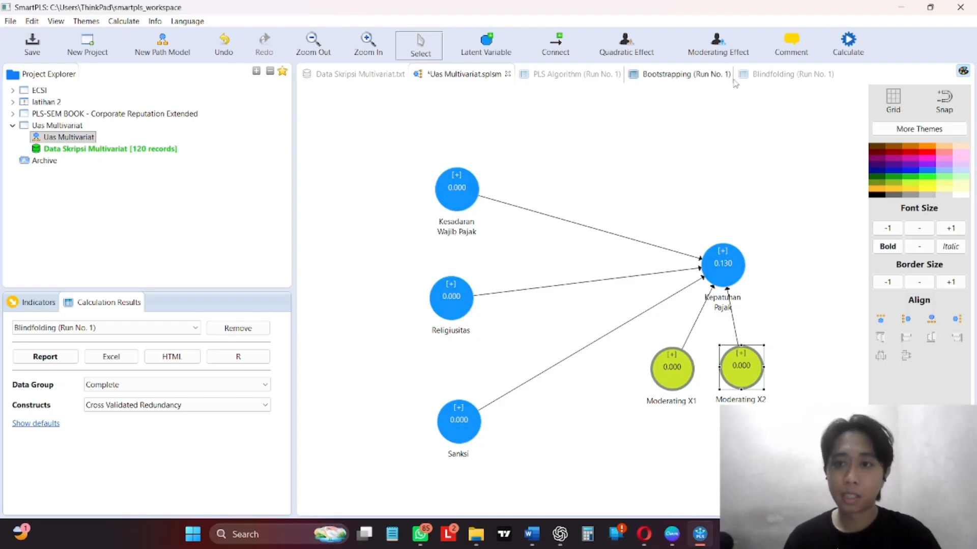
Revisit the Blindfolding and Bootstrapping reports and return to the Uas Multivariat path model.
click(770, 76)
click(679, 74)
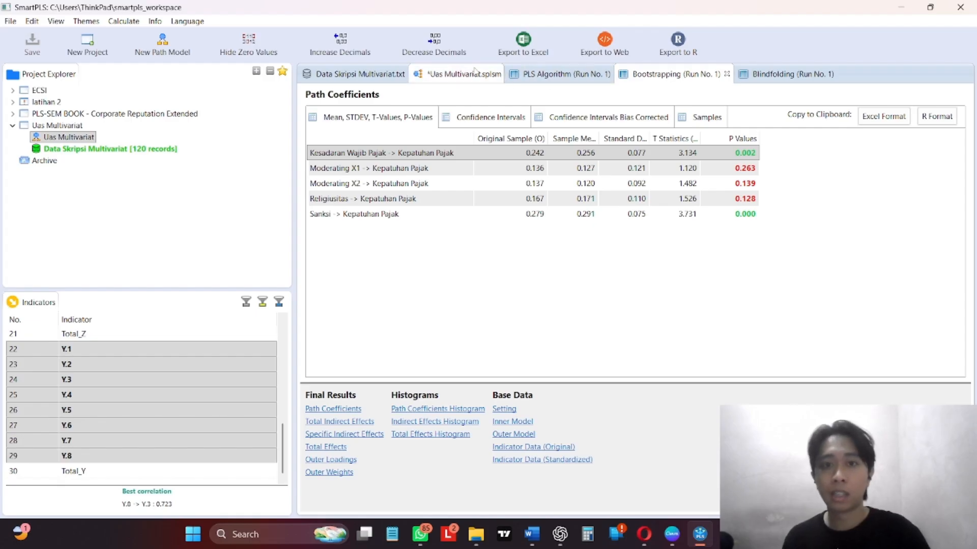
click(461, 82)
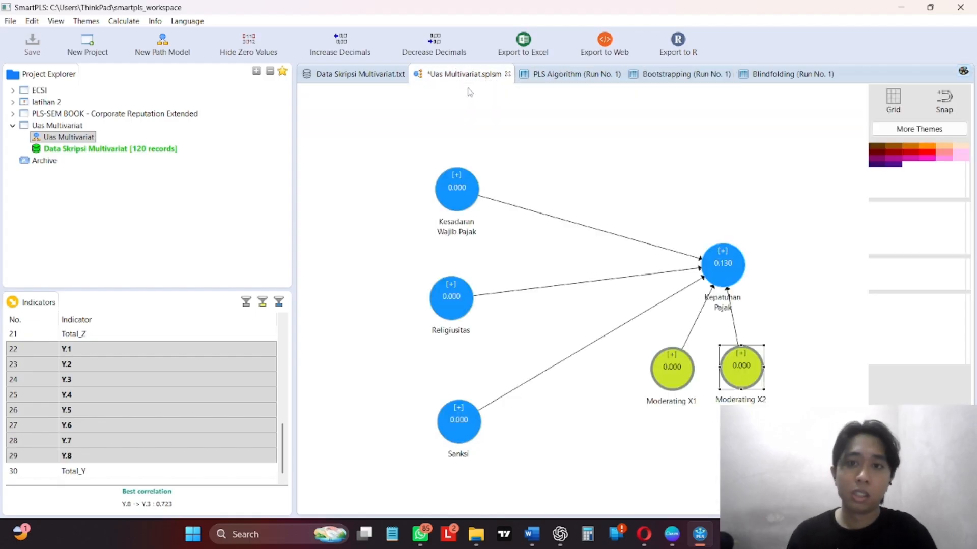